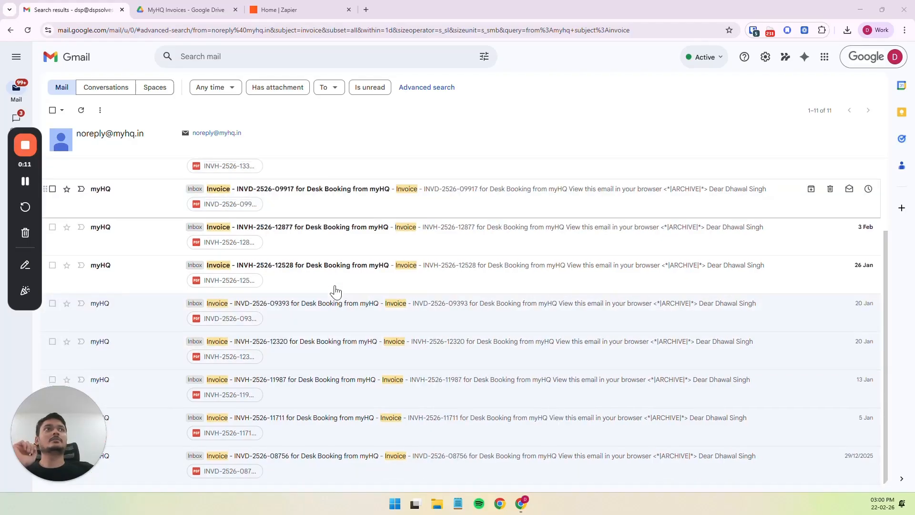
Open the newest myHQ invoice email, look at its PDF attachment, and return to the search results.
{"action": "scroll", "coordinate": [336, 292], "scroll_direction": "up", "scroll_amount": 2}
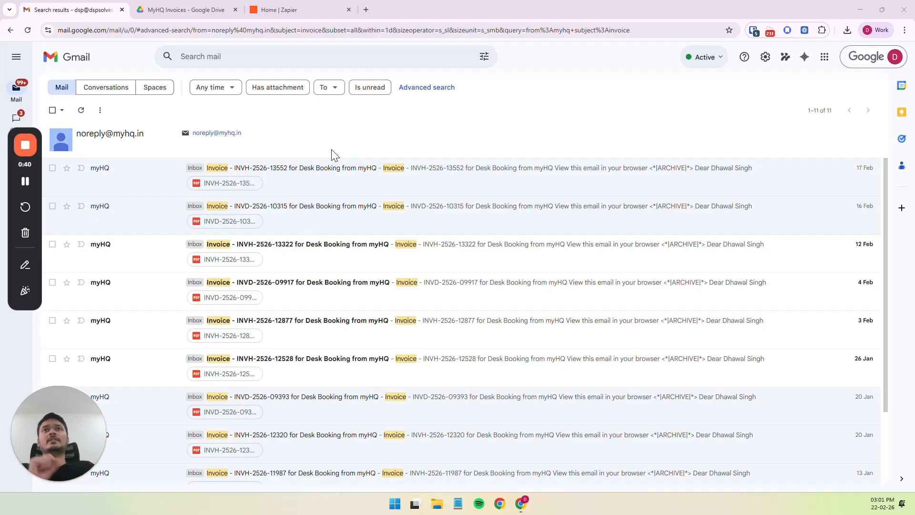
{"action": "left_click", "coordinate": [319, 179]}
{"action": "scroll", "coordinate": [333, 200], "scroll_direction": "down", "scroll_amount": 6}
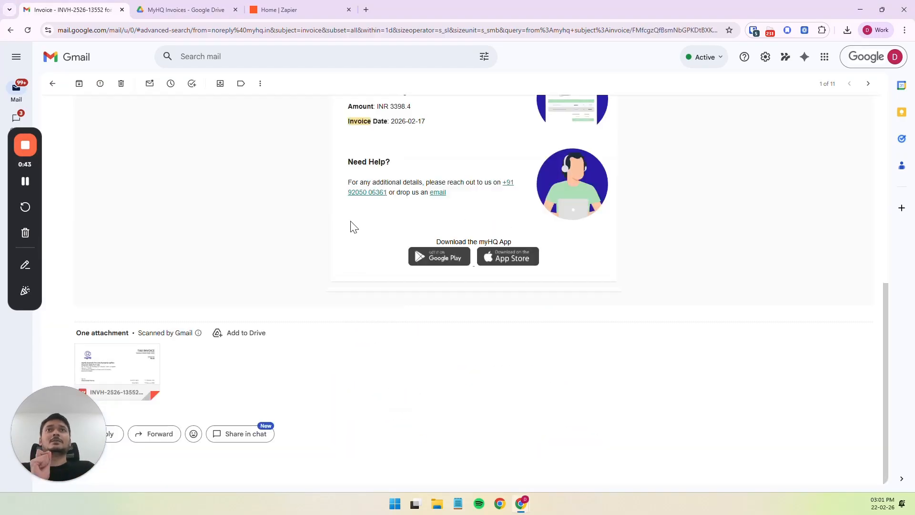
{"action": "mouse_move", "coordinate": [137, 360]}
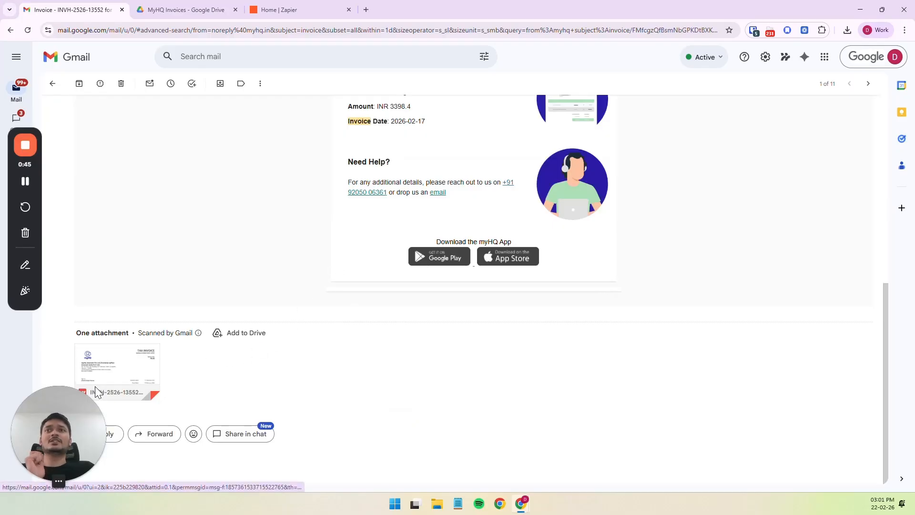
{"action": "left_click", "coordinate": [53, 83]}
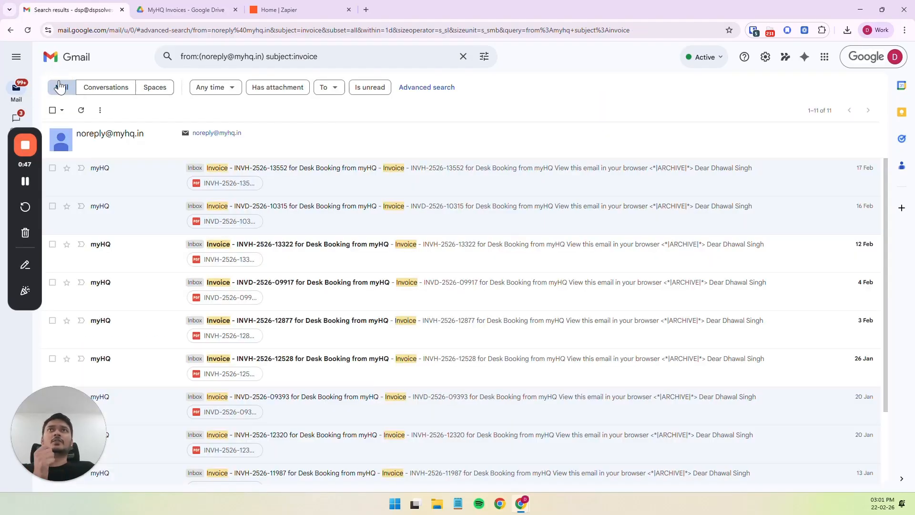
Check the MyHQ Invoices folder in Google Drive and return to the Gmail search results.
{"action": "right_click", "coordinate": [436, 131]}
{"action": "left_click", "coordinate": [390, 119]}
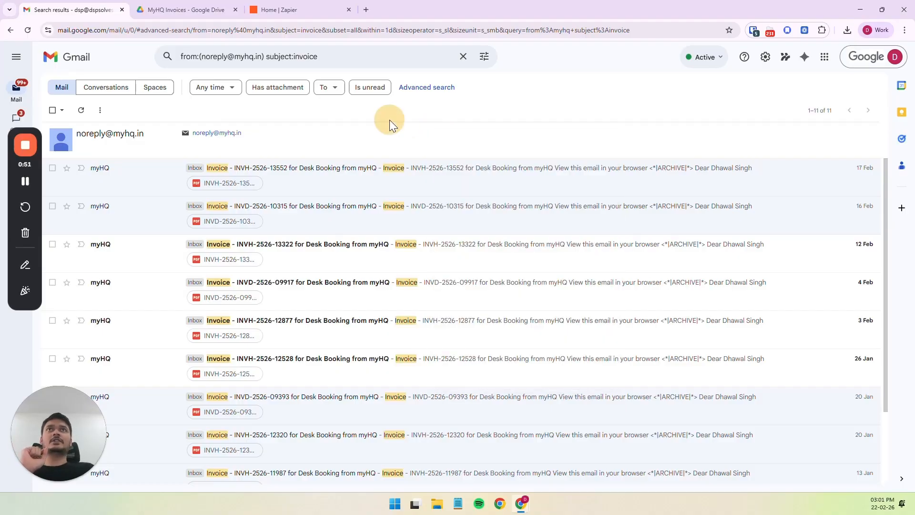
{"action": "left_click", "coordinate": [199, 8]}
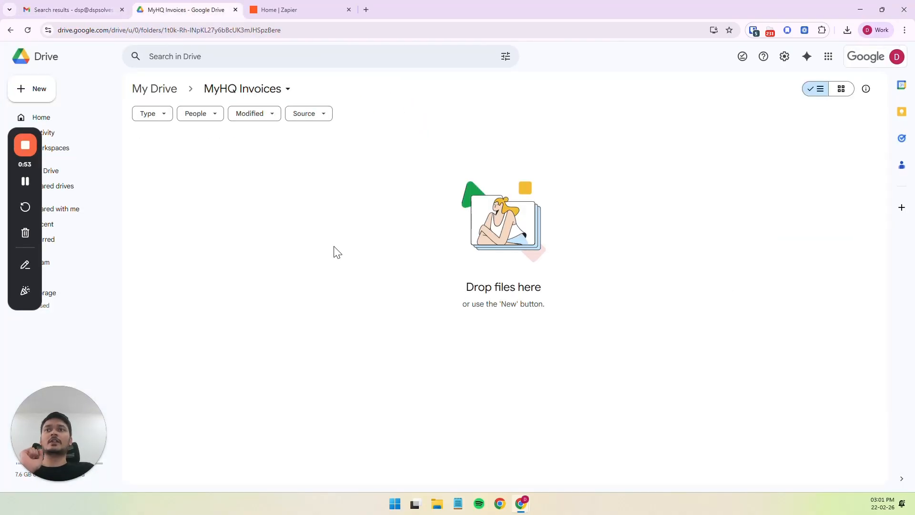
{"action": "left_click", "coordinate": [72, 15]}
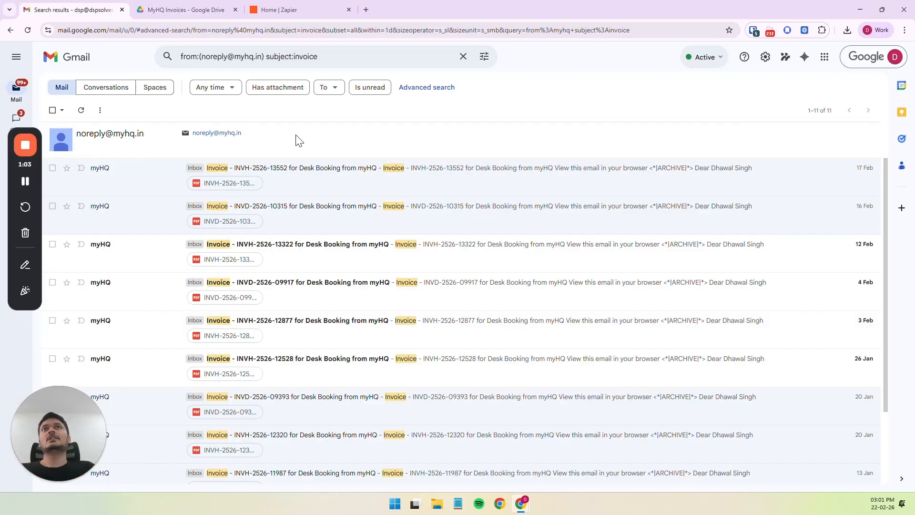
Clear the existing sender and subject query from the mail search box.
{"action": "left_click_drag", "start_coordinate": [316, 57], "coordinate": [177, 57]}
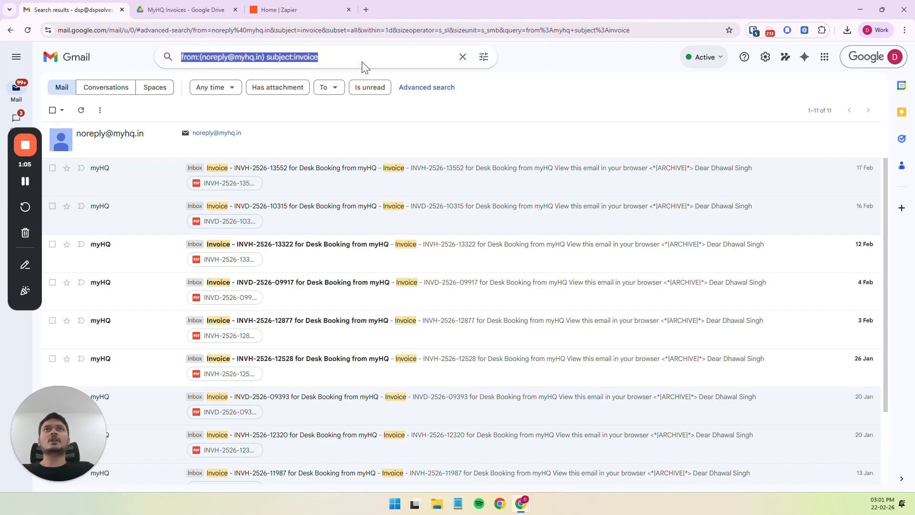
{"action": "left_click", "coordinate": [504, 76]}
{"action": "left_click", "coordinate": [417, 58]}
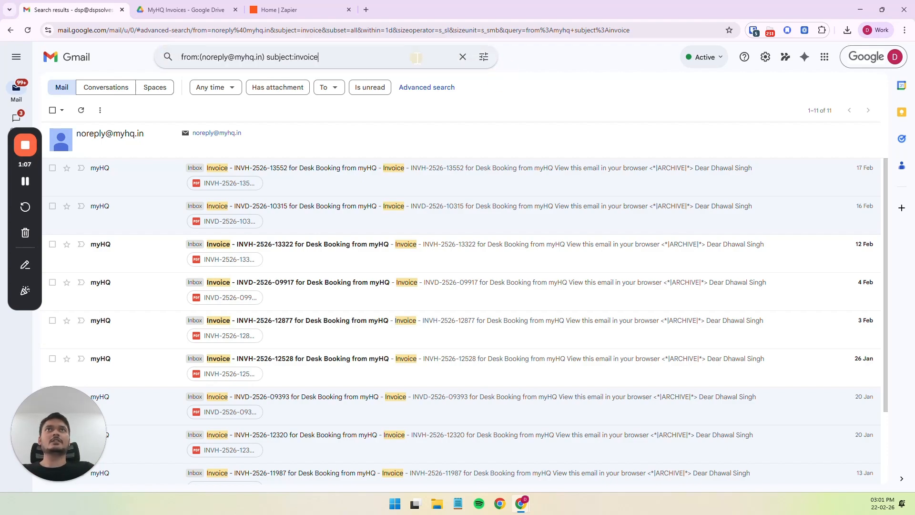
{"action": "key", "text": "ctrl+a"}
{"action": "key", "text": "BackSpace"}
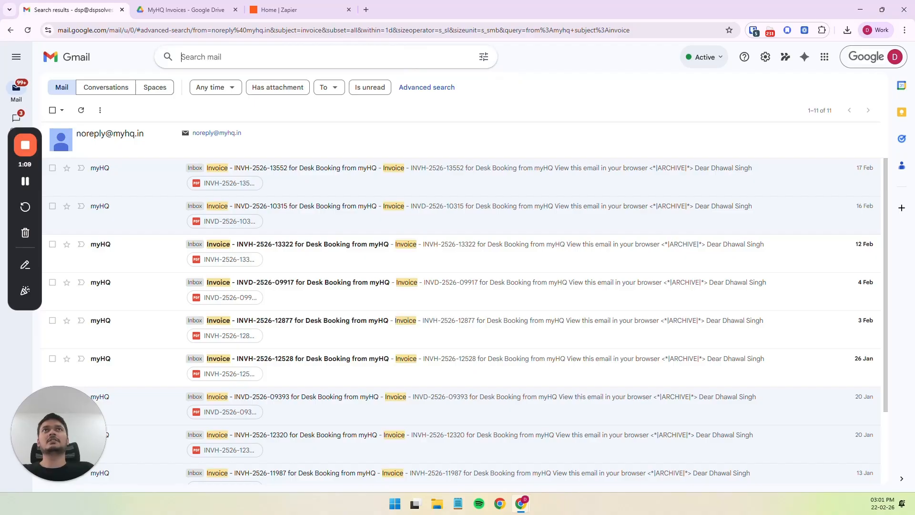
{"action": "left_click", "coordinate": [498, 90]}
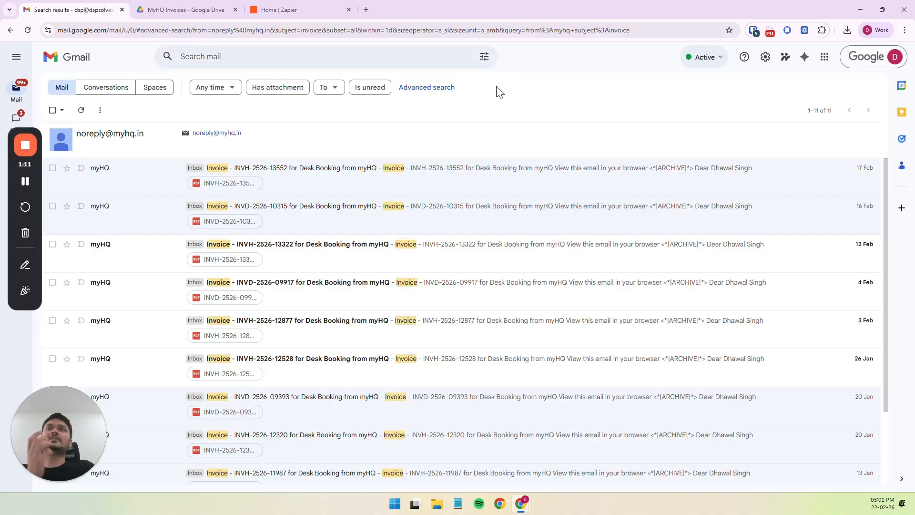
Copy the myHQ sender's email address shown above the search results.
{"action": "right_click", "coordinate": [226, 134]}
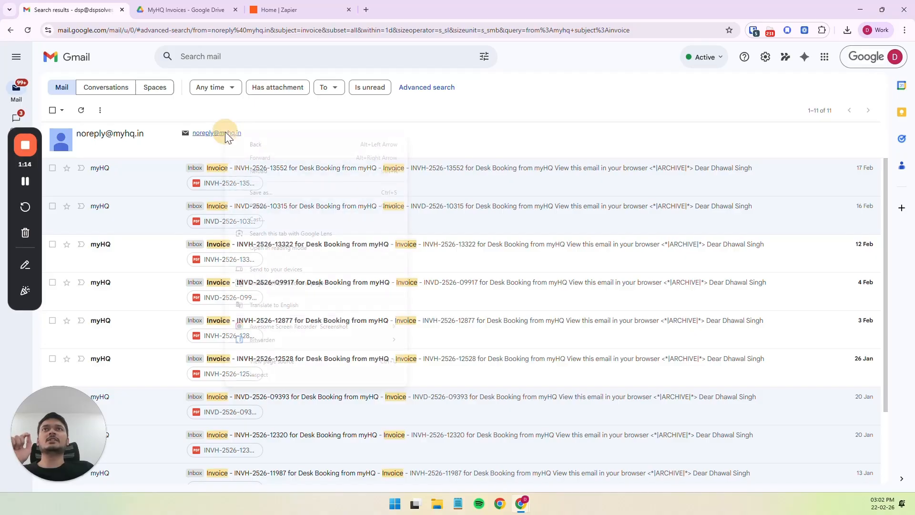
{"action": "left_click", "coordinate": [260, 132]}
{"action": "mouse_move", "coordinate": [251, 134]}
{"action": "left_mouse_down"}
{"action": "mouse_move", "coordinate": [222, 133]}
{"action": "mouse_move", "coordinate": [249, 135]}
{"action": "left_mouse_up"}
{"action": "key", "text": "ctrl+c"}
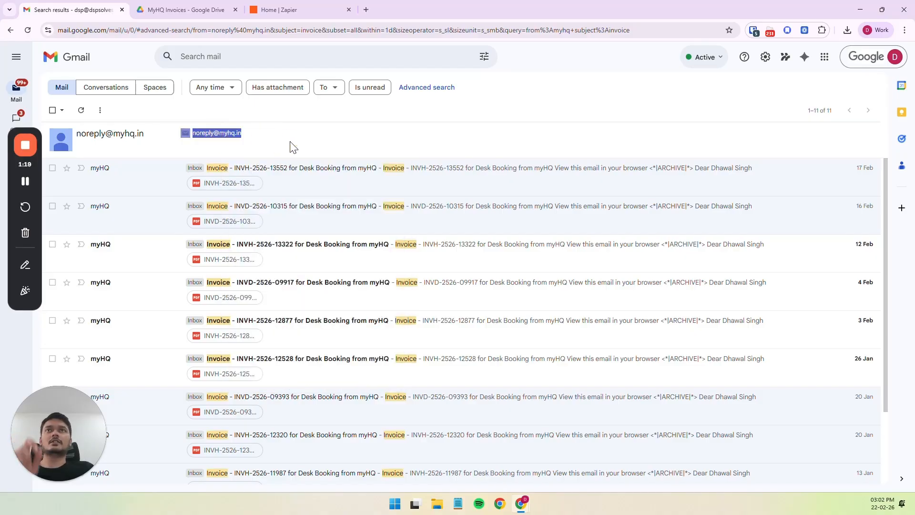
{"action": "left_click", "coordinate": [292, 129]}
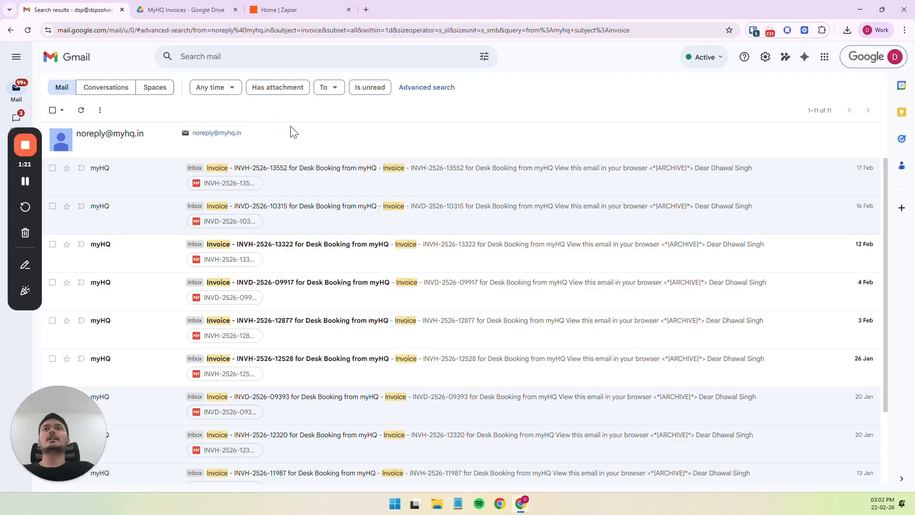
{"action": "scroll", "coordinate": [220, 176], "scroll_direction": "down", "scroll_amount": 3}
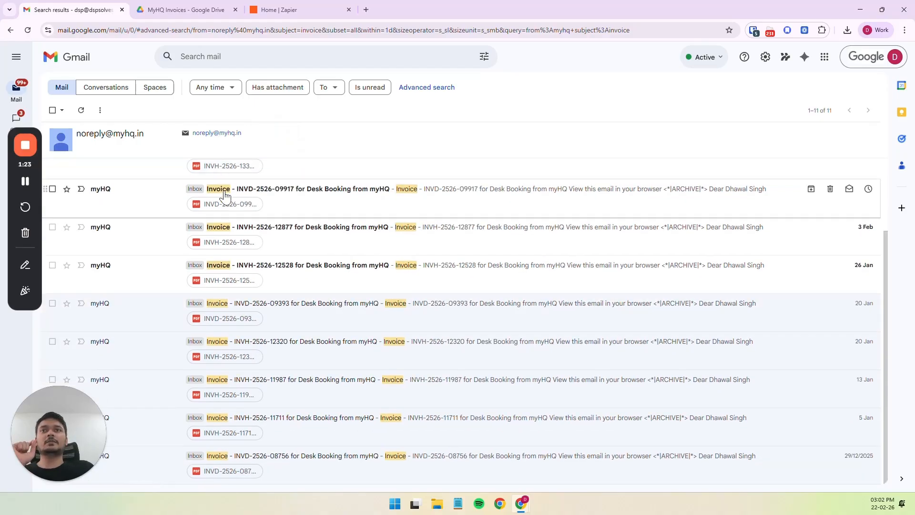
{"action": "scroll", "coordinate": [220, 173], "scroll_direction": "up", "scroll_amount": 3}
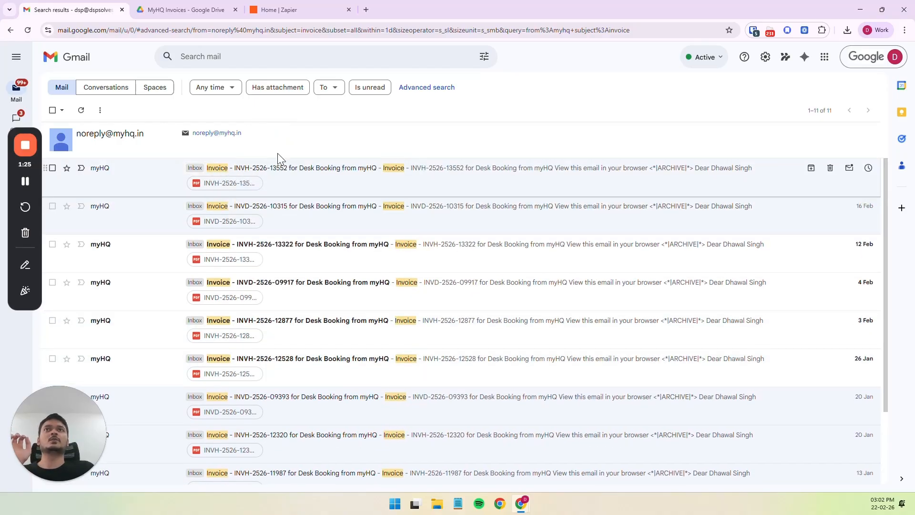
Run an advanced mail search with the copied myHQ address as sender and "Invoice" as the subject.
{"action": "left_click", "coordinate": [484, 58]}
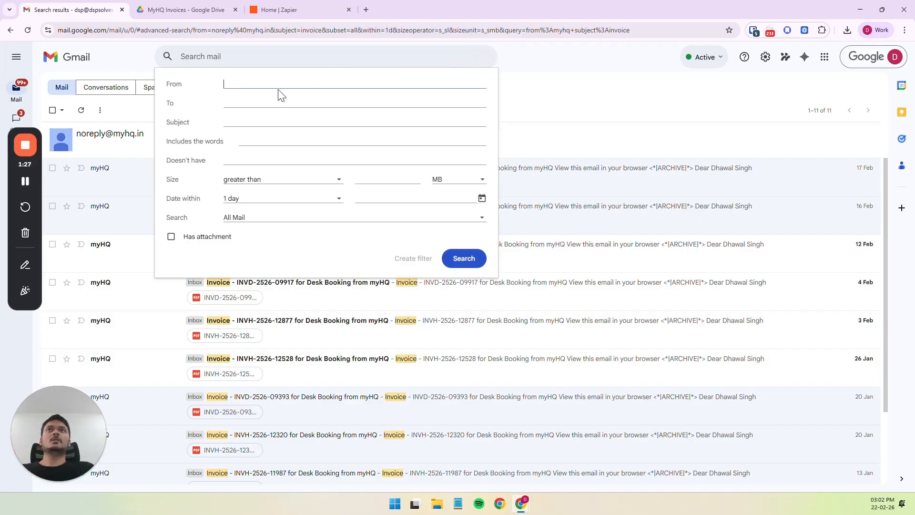
{"action": "key", "text": "ctrl+v"}
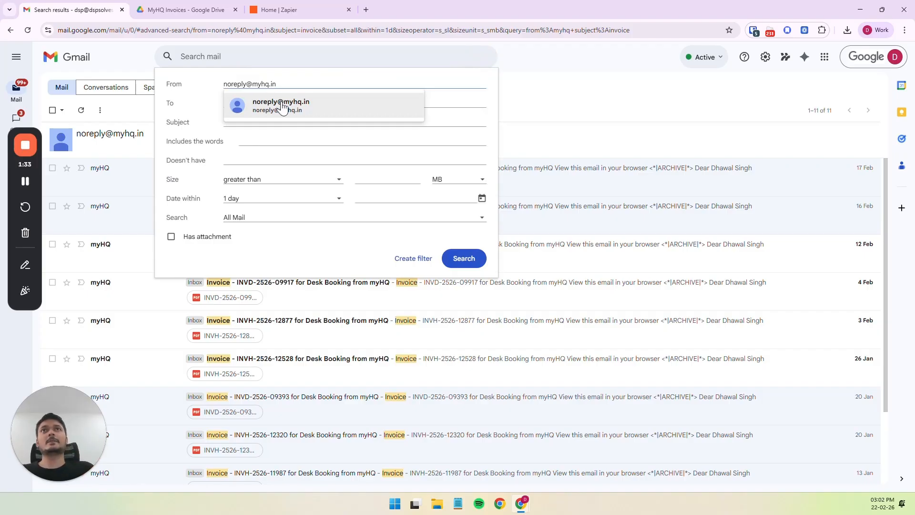
{"action": "left_click", "coordinate": [282, 106]}
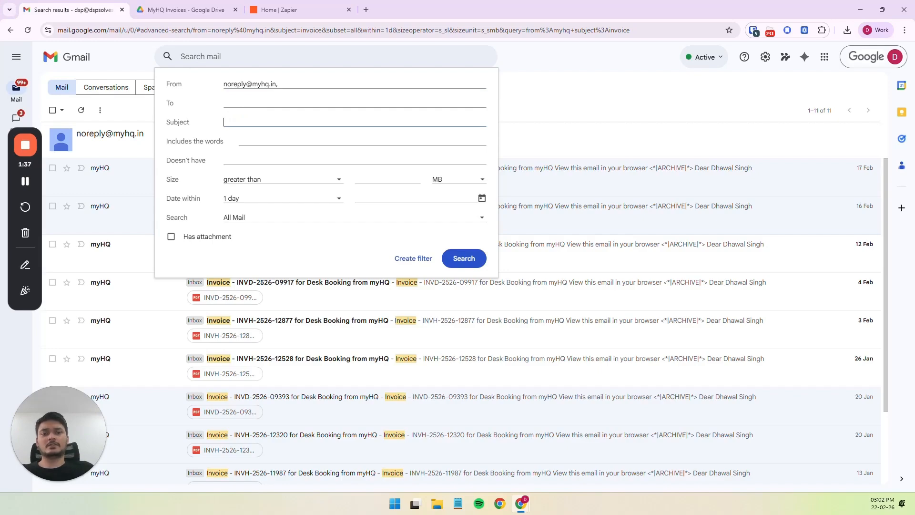
{"action": "type", "text": "Invoice"}
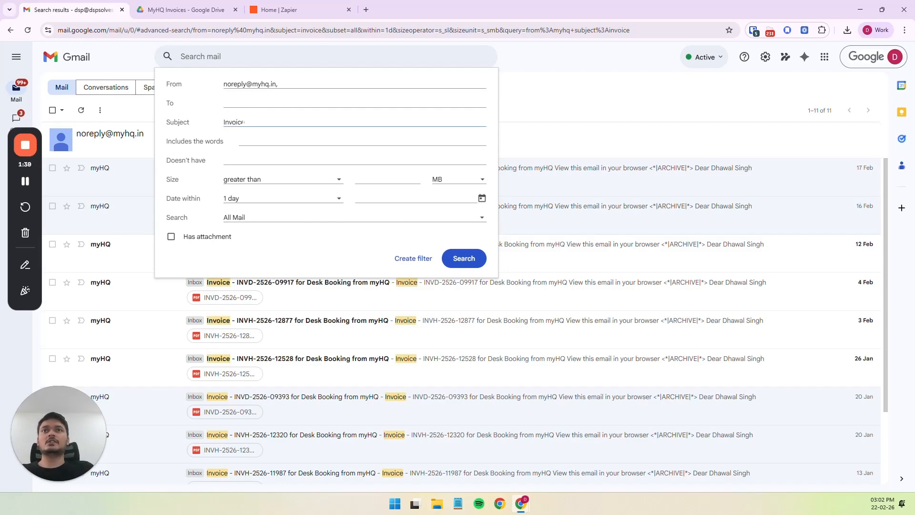
{"action": "type", "text": " -"}
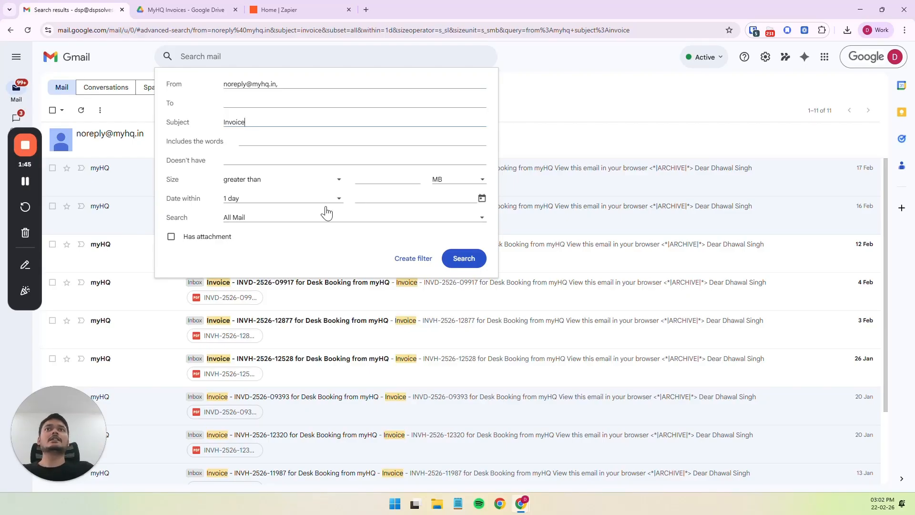
{"action": "left_click", "coordinate": [466, 256]}
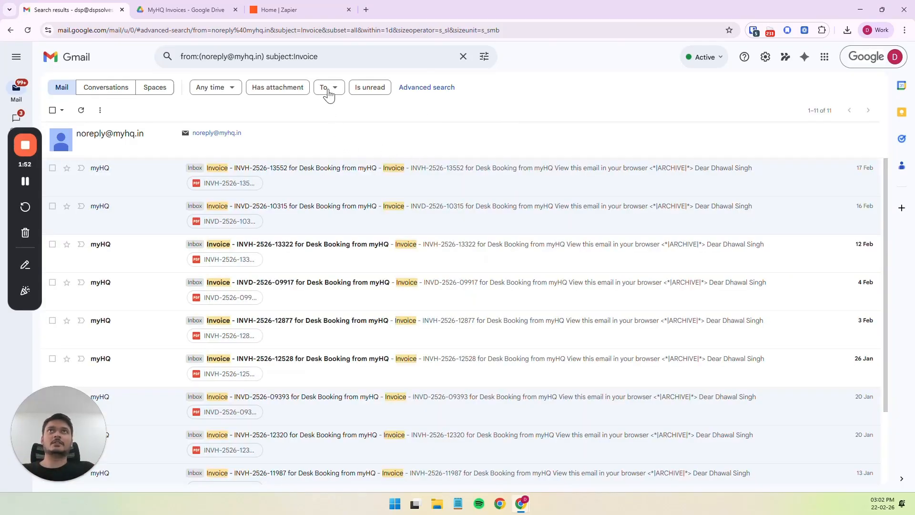
Review the generated mail search query and the destination folder MyHQ Invoices in Google Drive.
{"action": "left_click", "coordinate": [327, 57]}
{"action": "key", "text": "ctrl+a"}
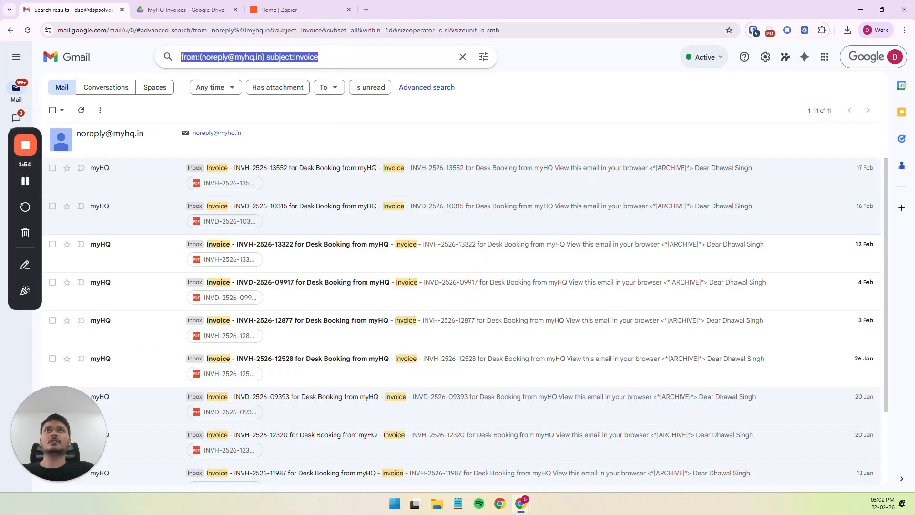
{"action": "left_click", "coordinate": [535, 89]}
{"action": "left_click", "coordinate": [199, 13]}
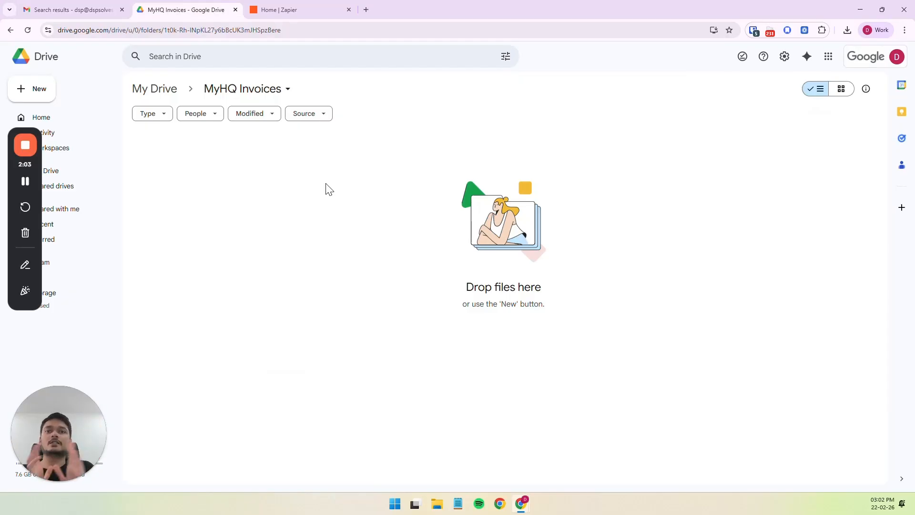
{"action": "left_click", "coordinate": [79, 9]}
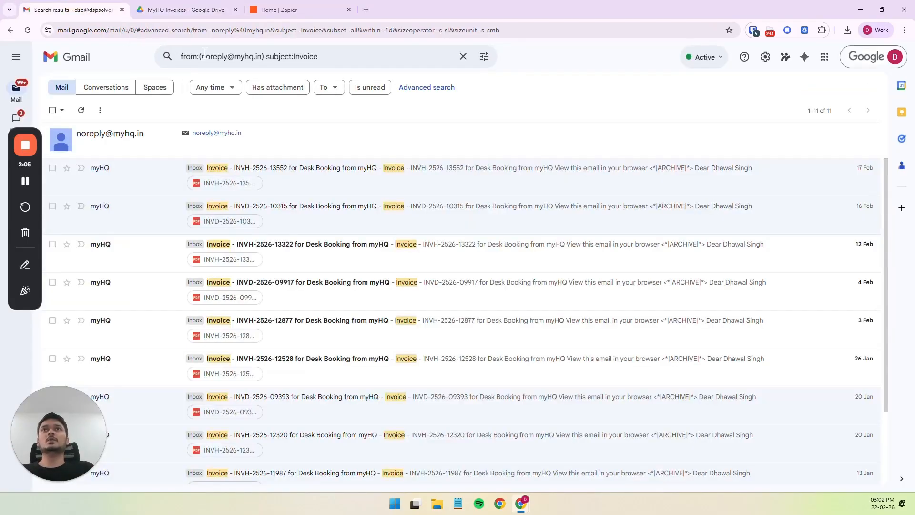
Switch to Zapier and create a new Zap from scratch.
{"action": "left_click", "coordinate": [284, 11]}
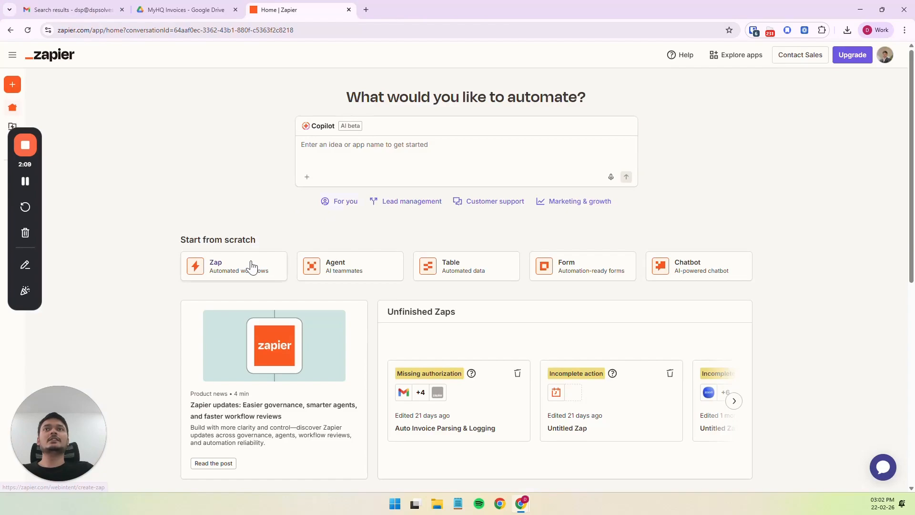
{"action": "scroll", "coordinate": [246, 268], "scroll_direction": "up", "scroll_amount": 5}
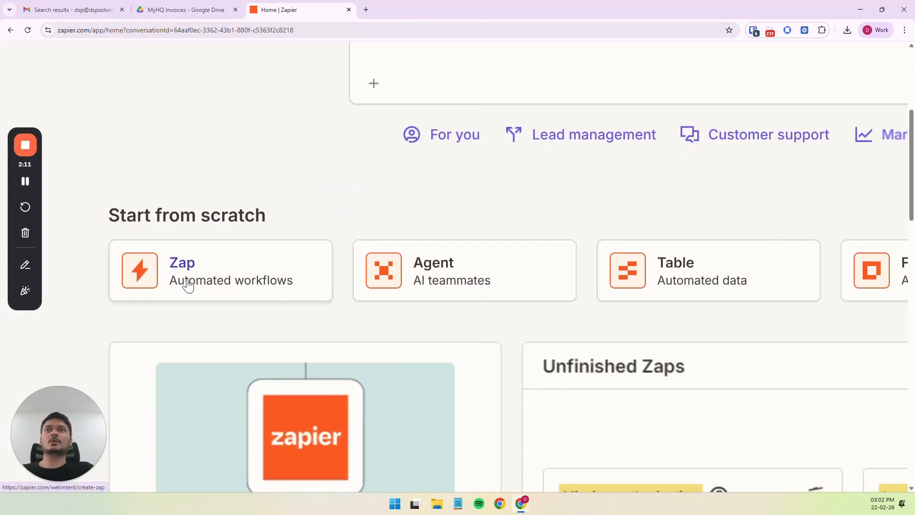
{"action": "scroll", "coordinate": [212, 275], "scroll_direction": "down", "scroll_amount": 5}
{"action": "left_click", "coordinate": [217, 270]}
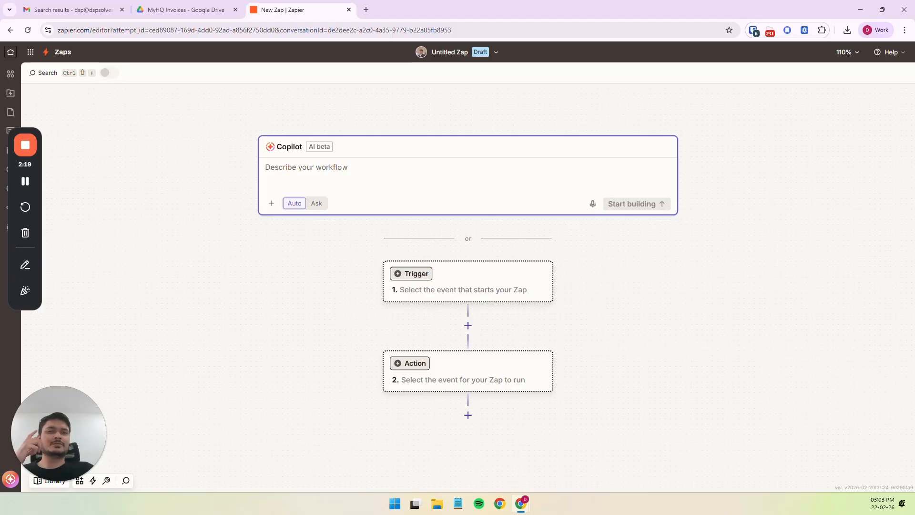
Look at the apps and tools offered for the Zap's trigger, and leave the trigger unset.
{"action": "left_click", "coordinate": [308, 301]}
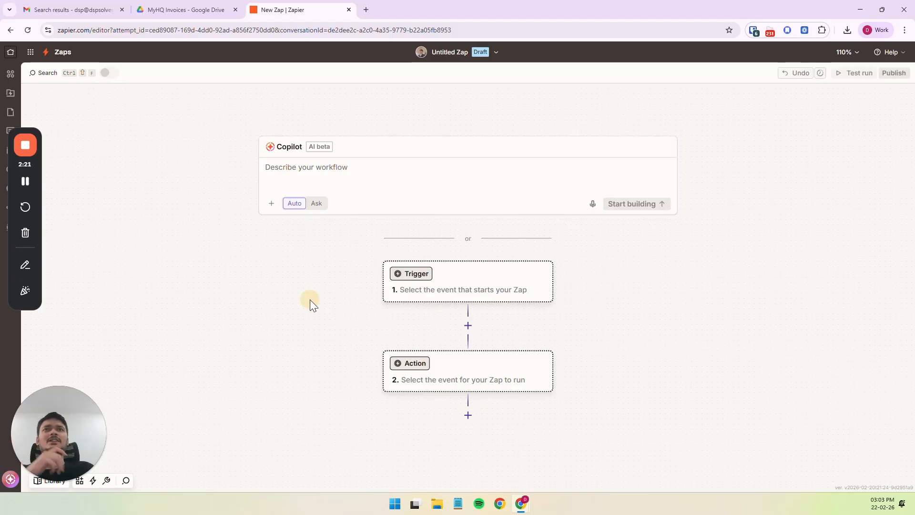
{"action": "left_click", "coordinate": [226, 278]}
{"action": "scroll", "coordinate": [294, 247], "scroll_direction": "down", "scroll_amount": 1}
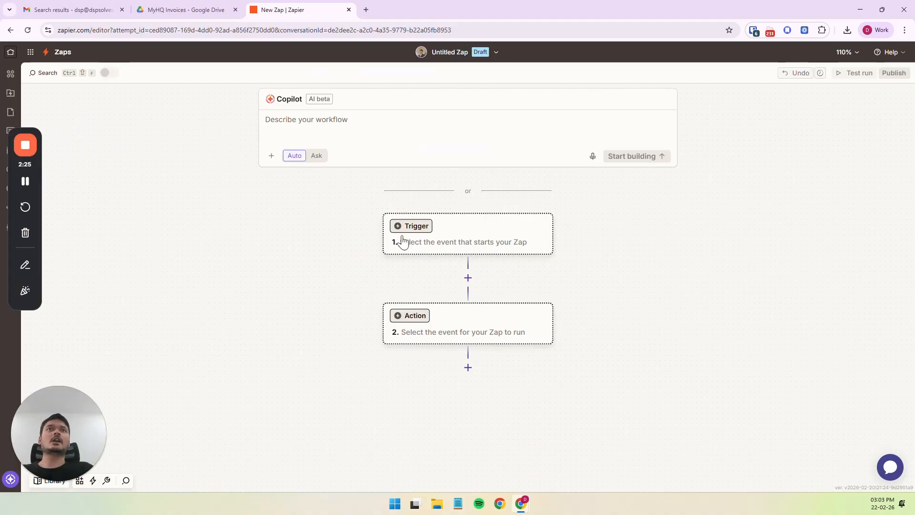
{"action": "left_click", "coordinate": [488, 245]}
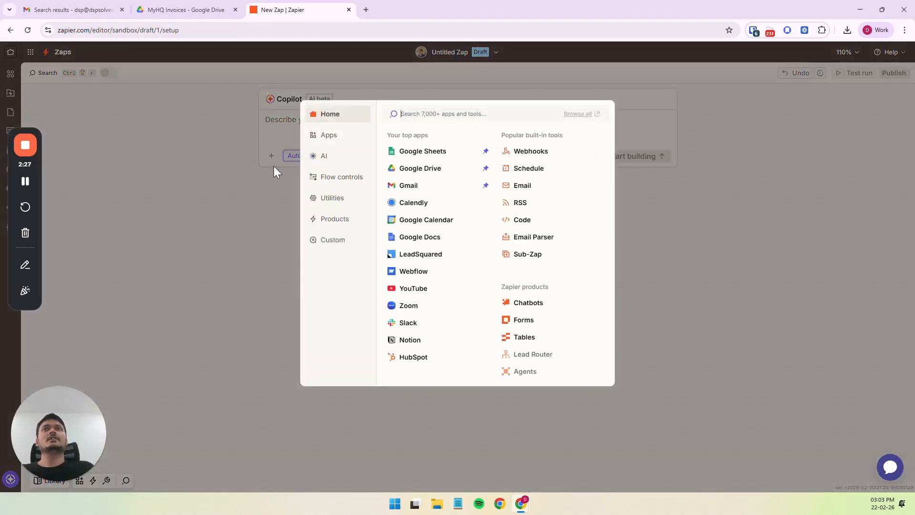
{"action": "left_click", "coordinate": [246, 176]}
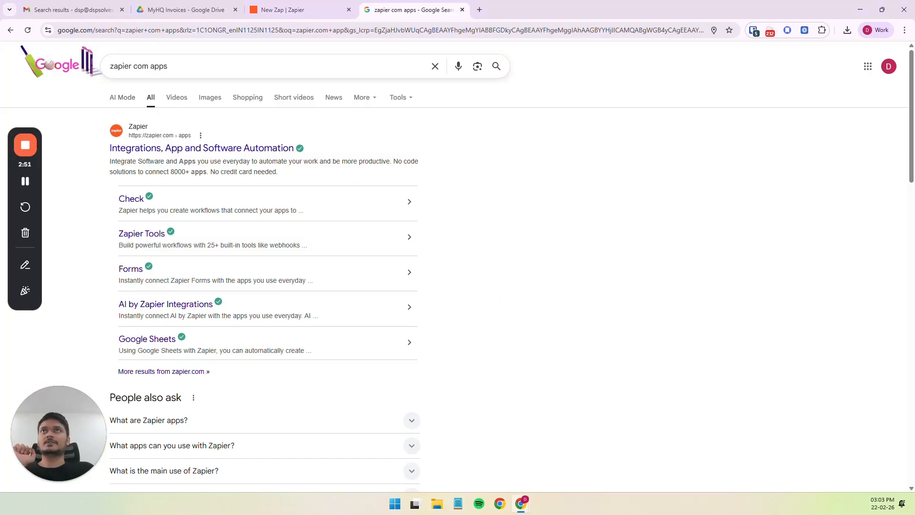
Open the Zapier apps directory from the Google search results in a new tab and view it.
{"action": "right_click", "coordinate": [230, 148]}
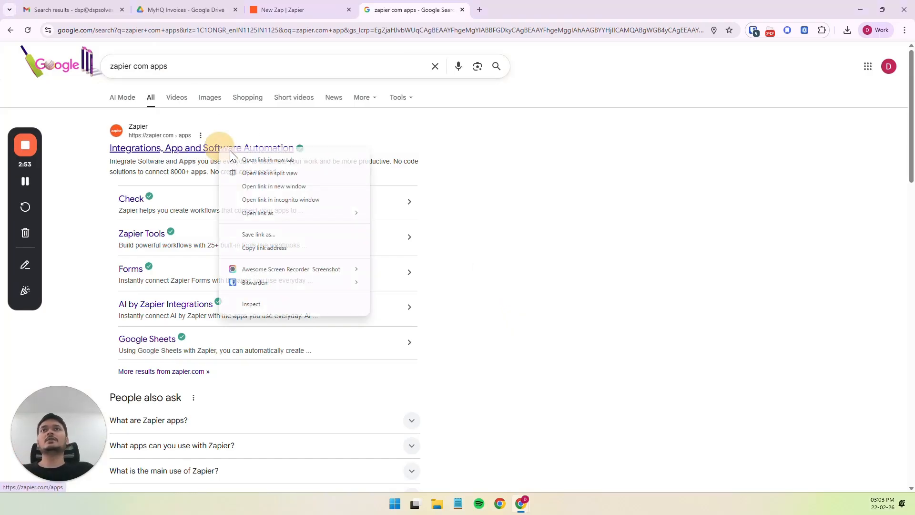
{"action": "left_click", "coordinate": [242, 157]}
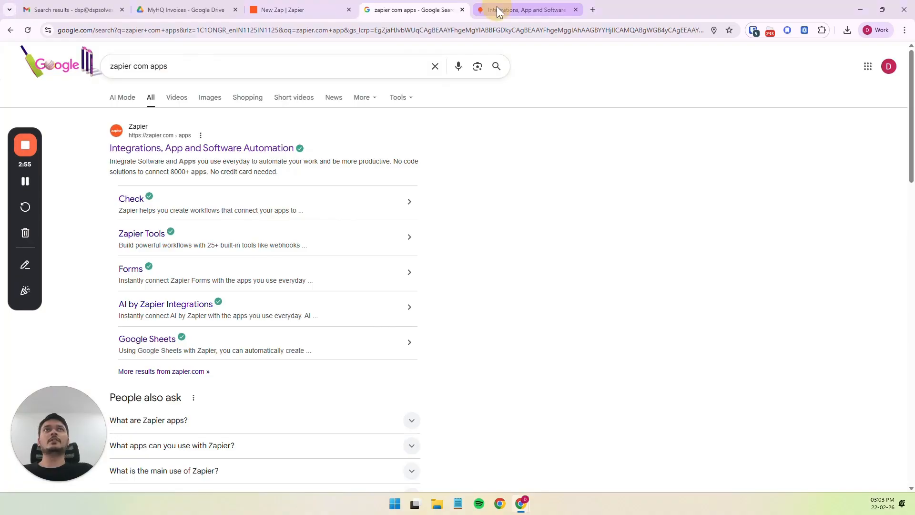
{"action": "left_click", "coordinate": [498, 11]}
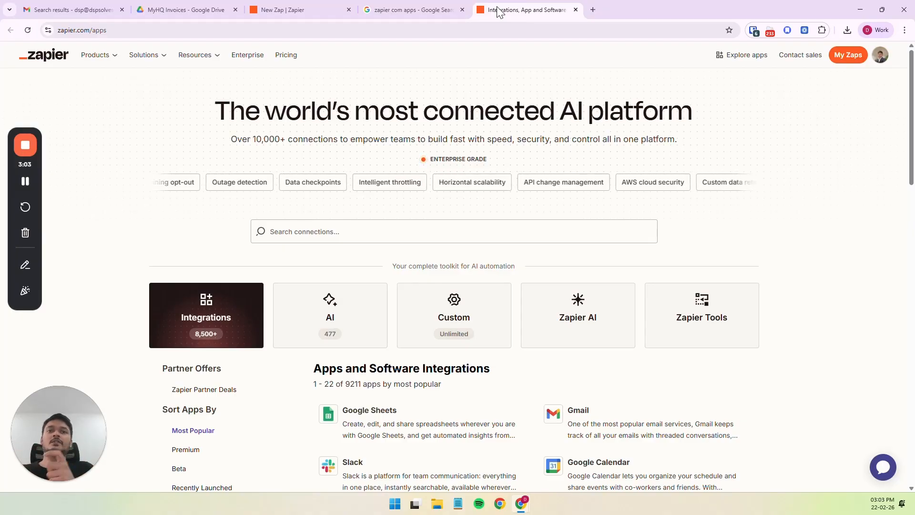
Close the Google search results tab and open Gmail's integrations page by searching the Zapier apps directory for "gmail".
{"action": "left_click", "coordinate": [464, 12]}
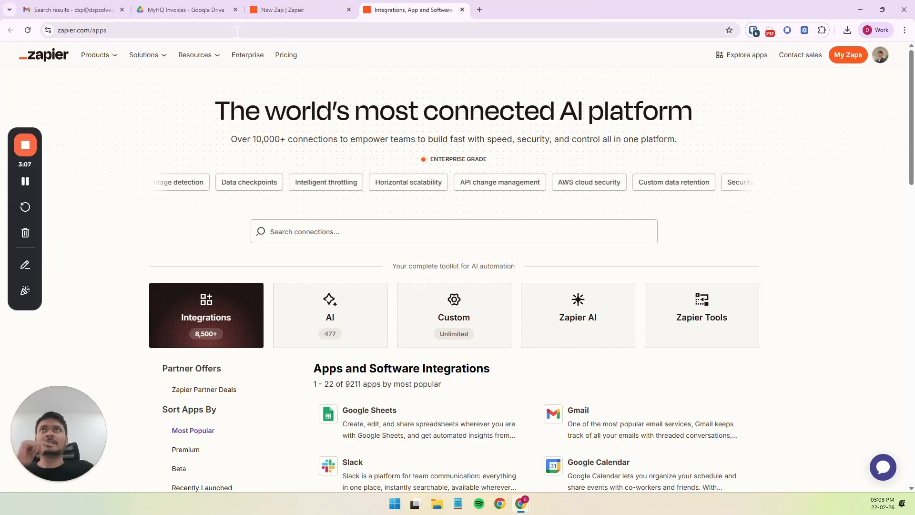
{"action": "left_click", "coordinate": [80, 6]}
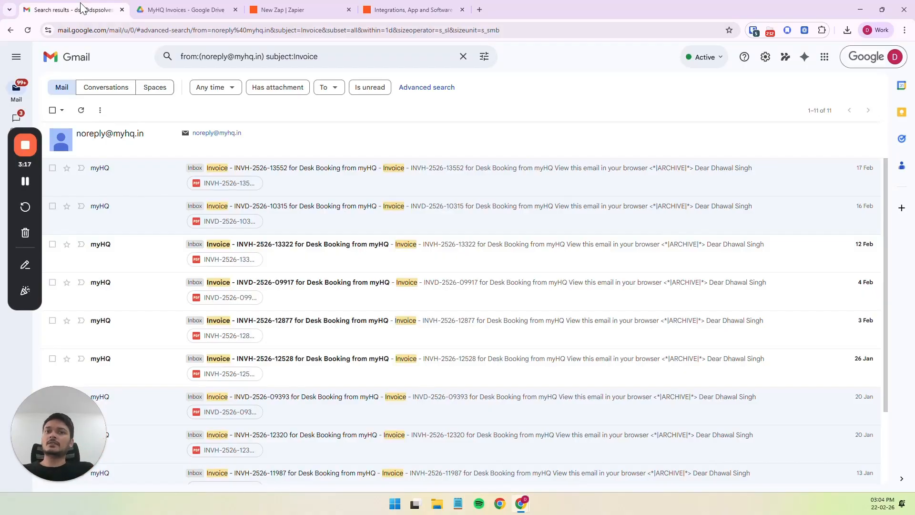
{"action": "left_click", "coordinate": [425, 10]}
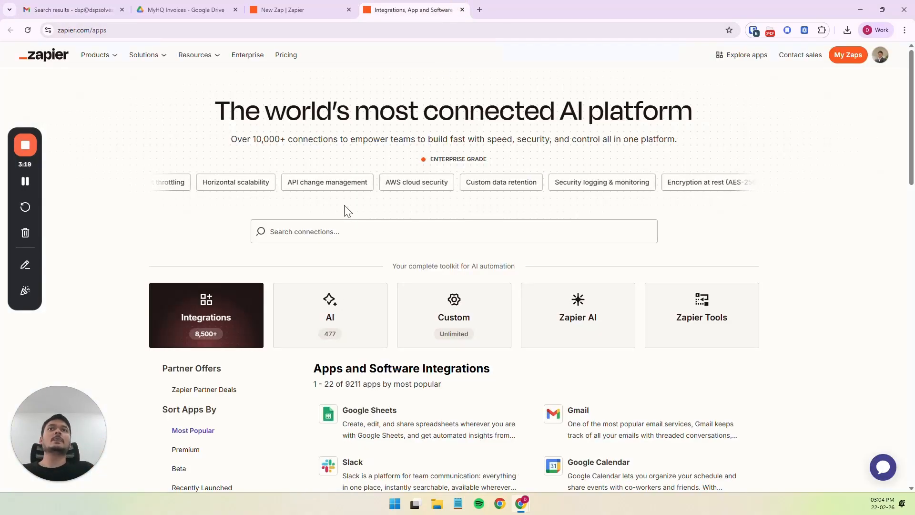
{"action": "scroll", "coordinate": [366, 206], "scroll_direction": "down", "scroll_amount": 3}
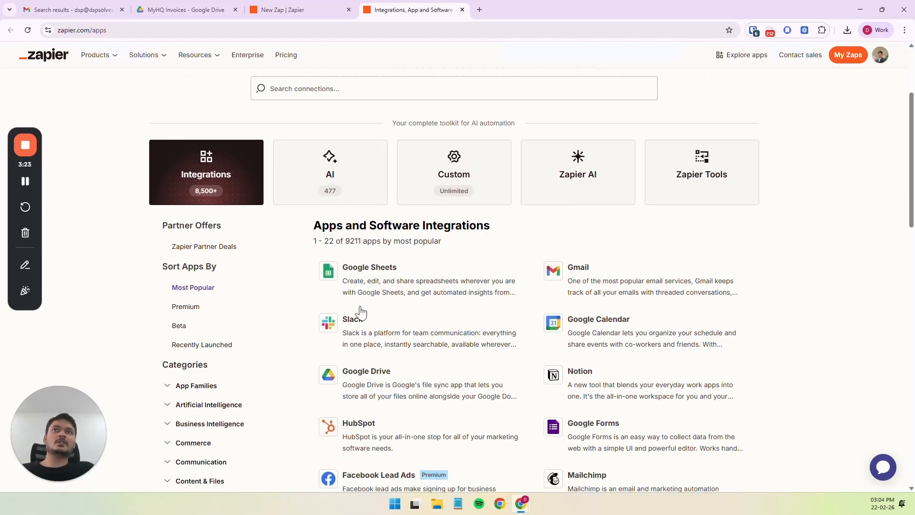
{"action": "left_click", "coordinate": [333, 90]}
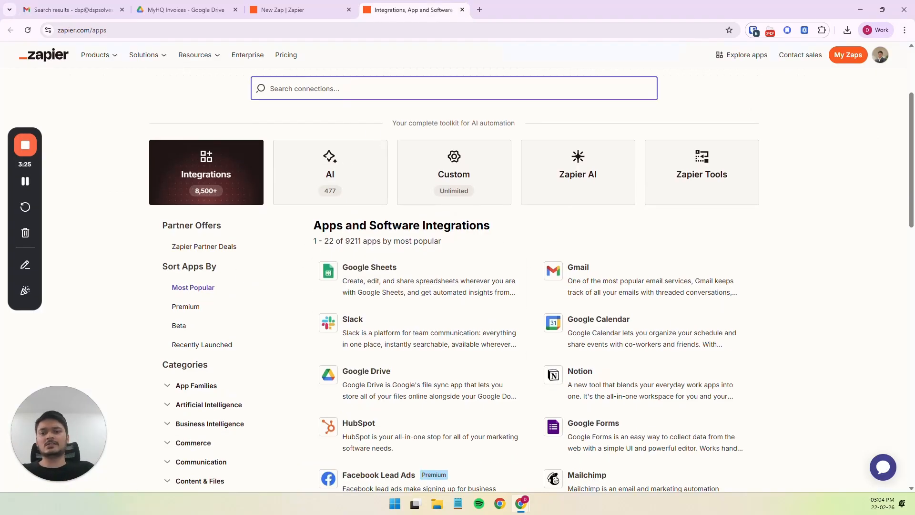
{"action": "type", "text": "gmail"}
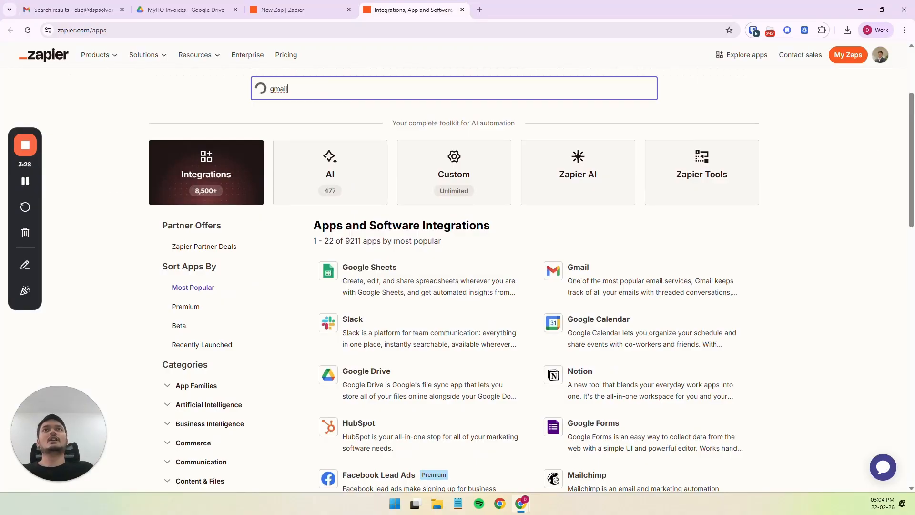
{"action": "right_click", "coordinate": [289, 119]}
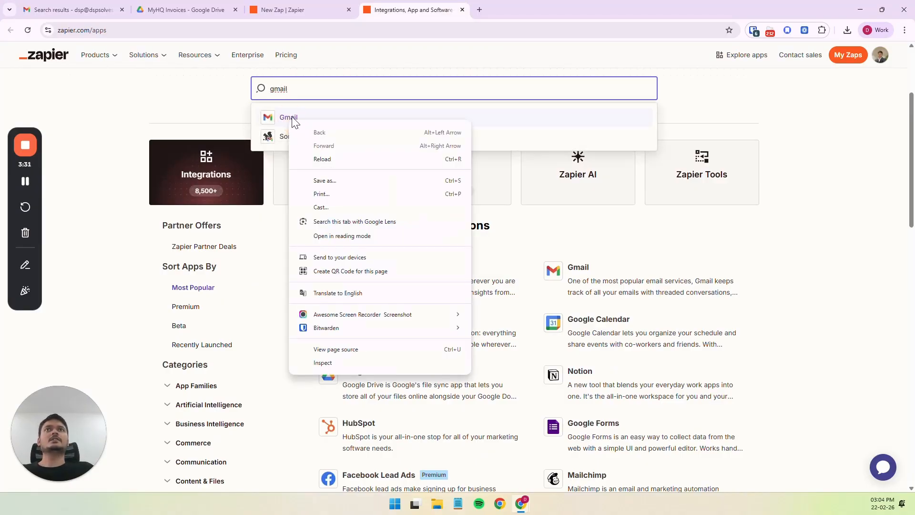
{"action": "left_click", "coordinate": [290, 117]}
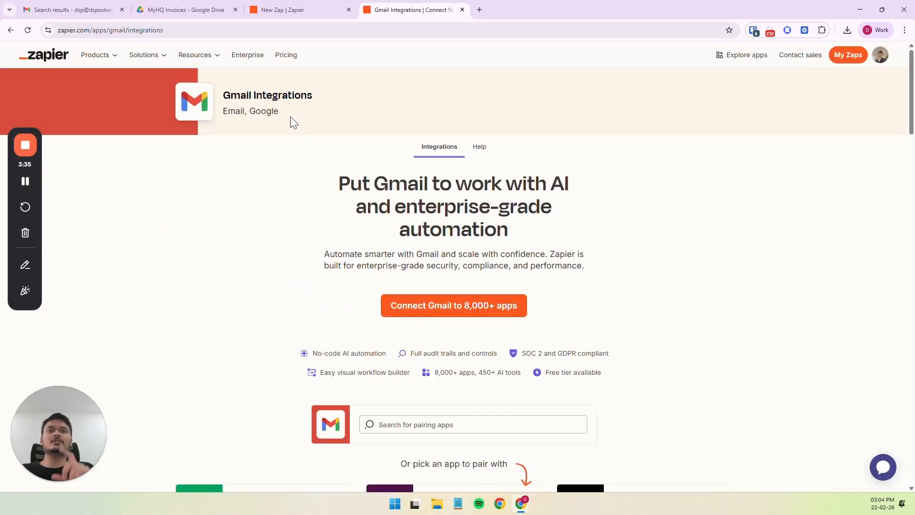
Filter Gmail's supported triggers and actions to show only the triggers, and duplicate the integrations page's tab.
{"action": "scroll", "coordinate": [242, 252], "scroll_direction": "down", "scroll_amount": 20}
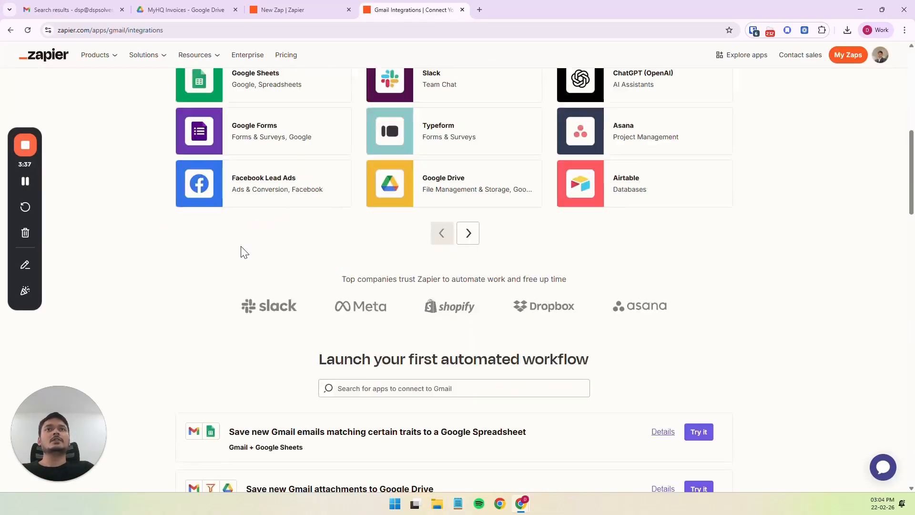
{"action": "scroll", "coordinate": [243, 255], "scroll_direction": "down", "scroll_amount": 5}
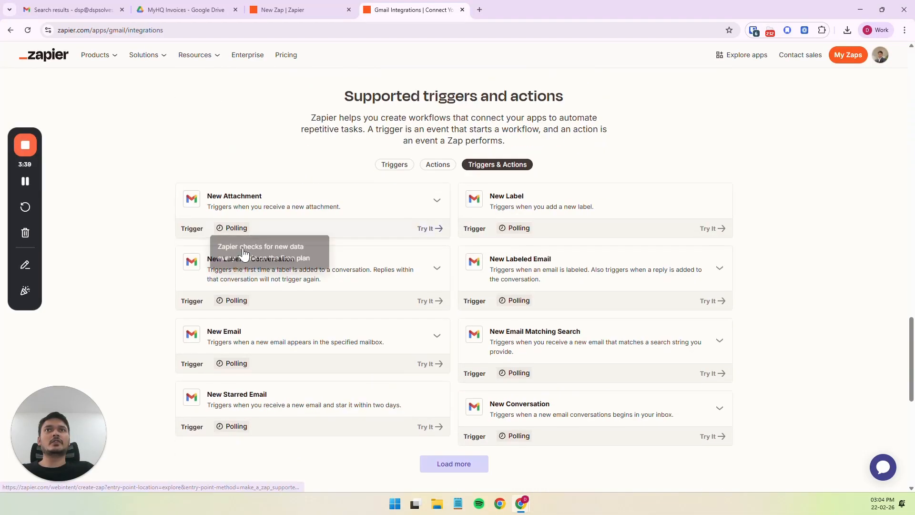
{"action": "left_click", "coordinate": [396, 166]}
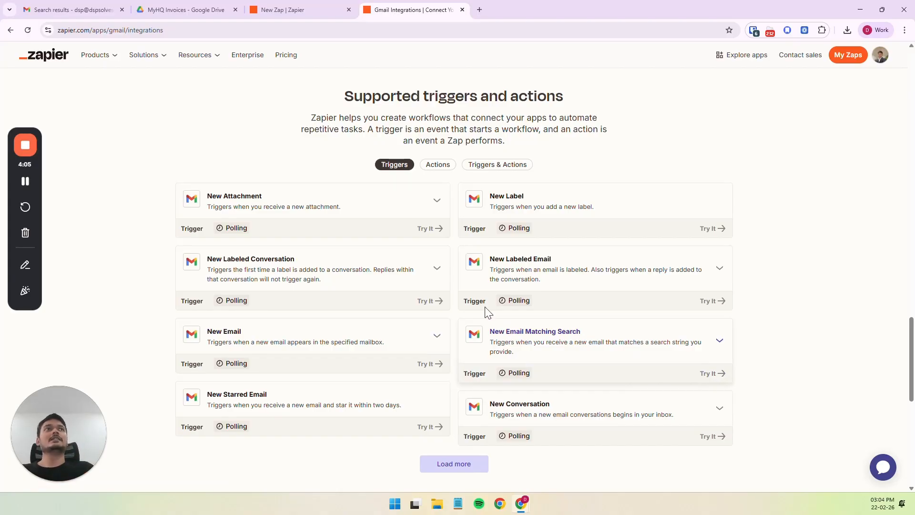
{"action": "right_click", "coordinate": [416, 15]}
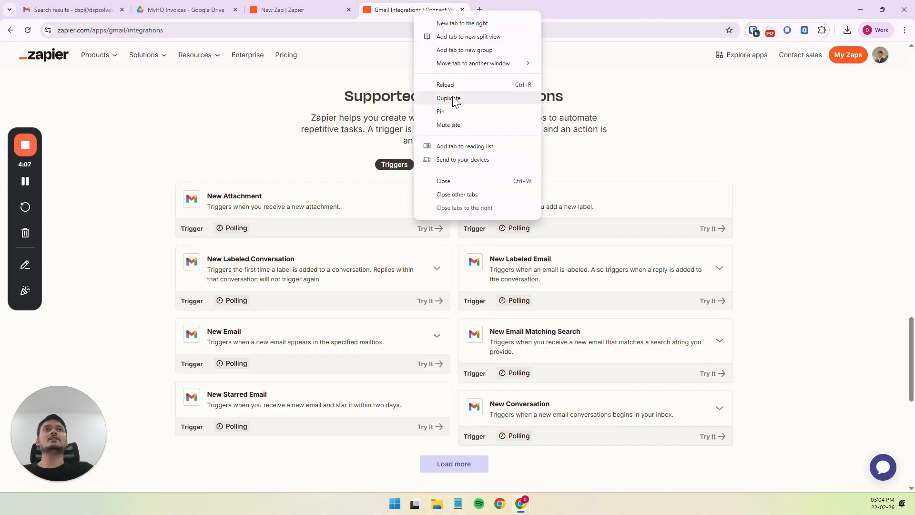
{"action": "left_click", "coordinate": [427, 85]}
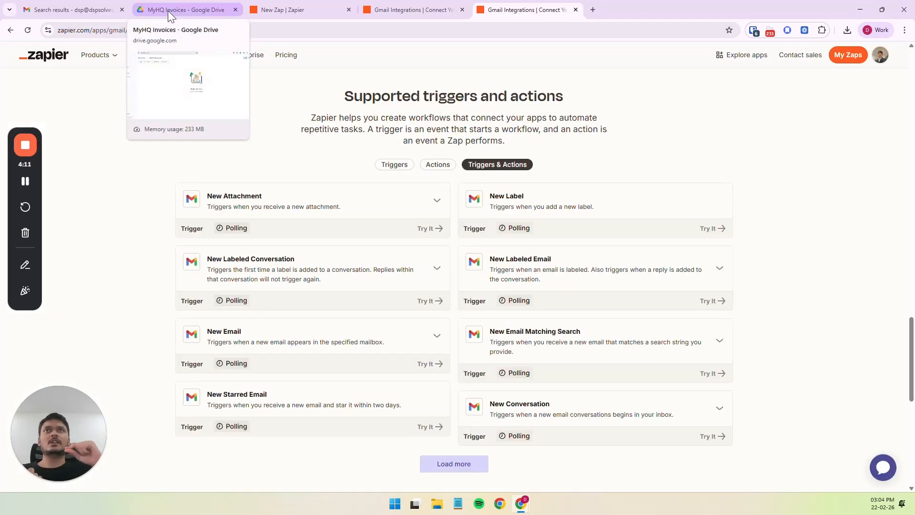
Switch to Google Drive and view the destination folder MyHQ Invoices.
{"action": "left_click", "coordinate": [168, 11]}
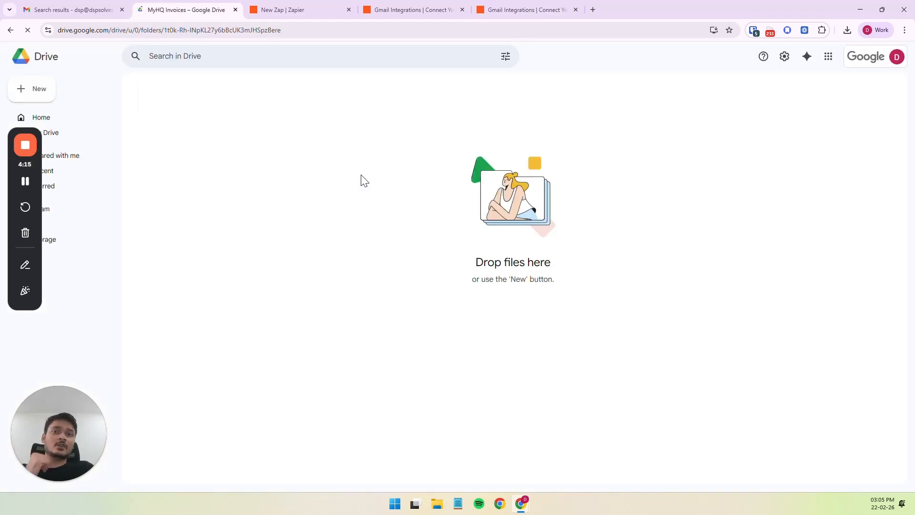
{"action": "right_click", "coordinate": [410, 177]}
{"action": "left_click", "coordinate": [420, 136]}
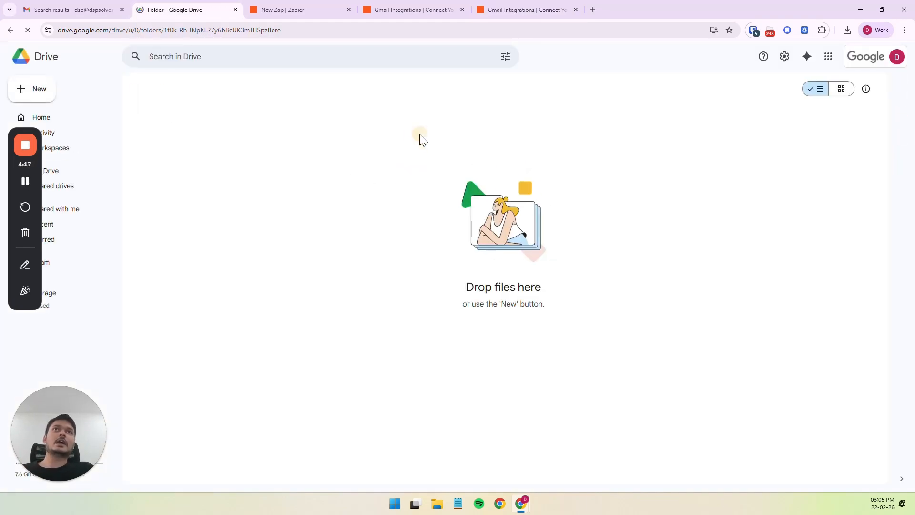
{"action": "left_click", "coordinate": [493, 119]}
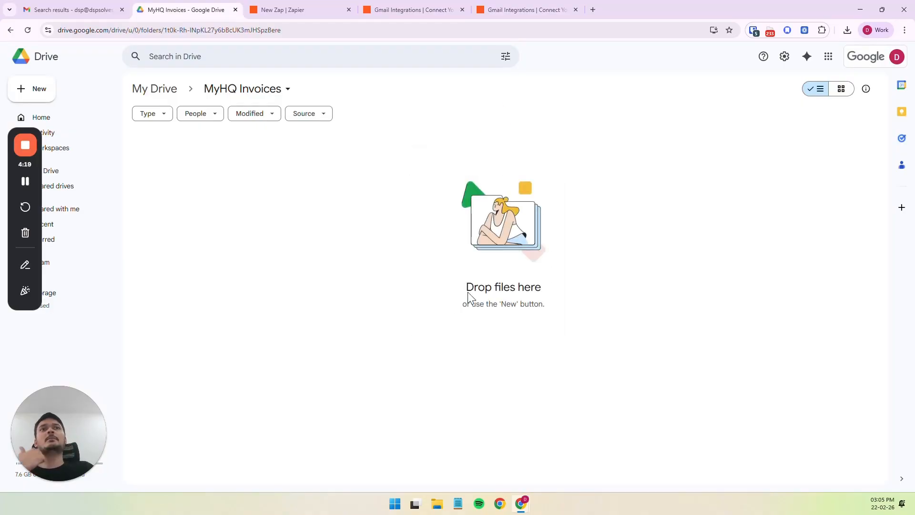
Return to the duplicated Zapier tab and open Google Drive's integrations page by searching the apps directory for "google drive".
{"action": "left_click", "coordinate": [519, 8]}
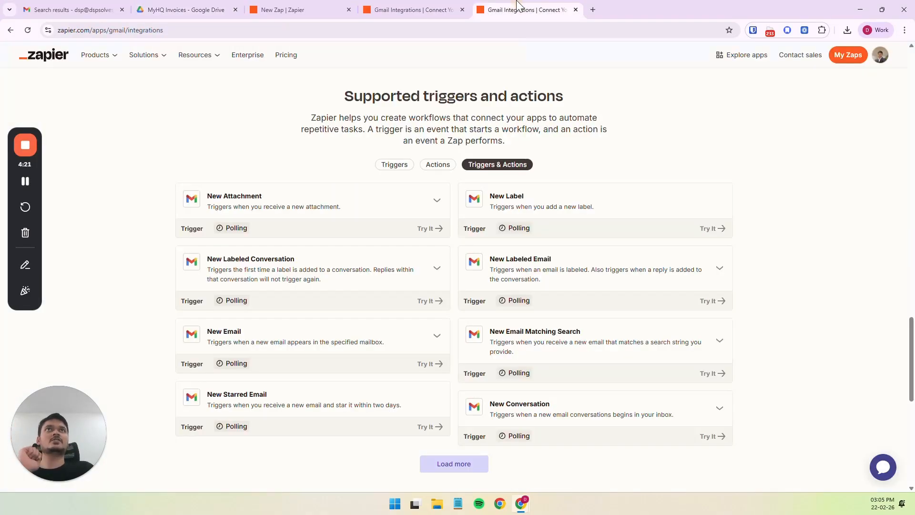
{"action": "scroll", "coordinate": [535, 193], "scroll_direction": "up", "scroll_amount": 15}
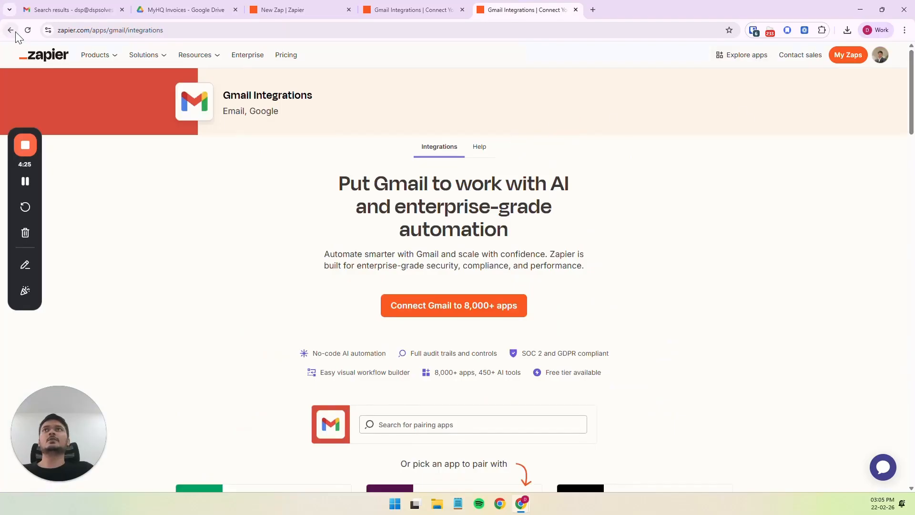
{"action": "left_click", "coordinate": [749, 56]}
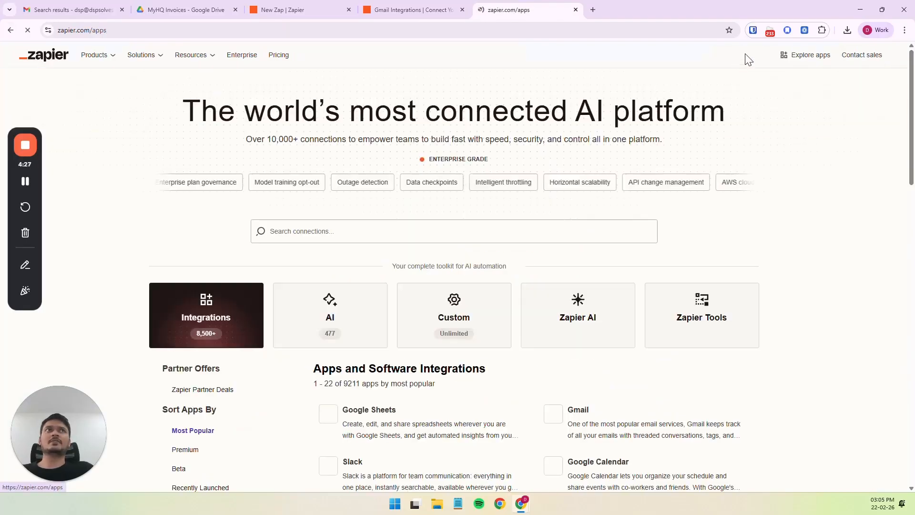
{"action": "left_click", "coordinate": [349, 231]}
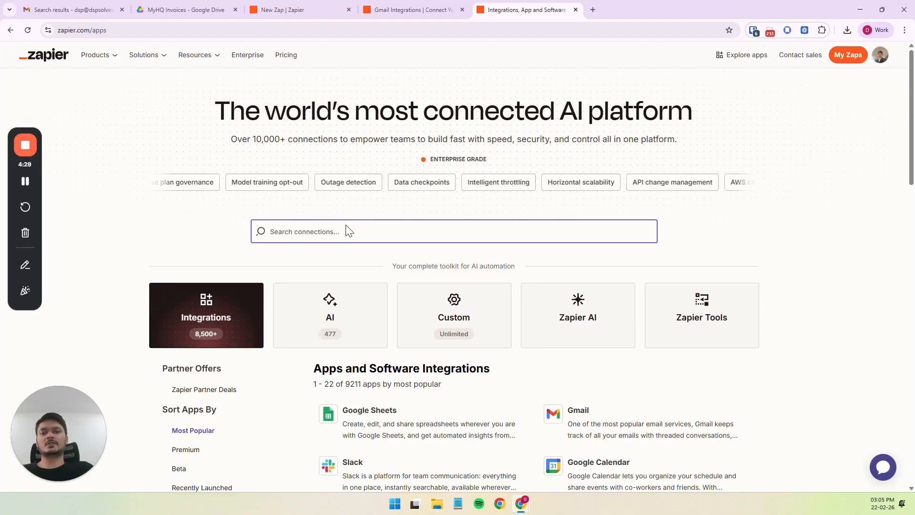
{"action": "type", "text": "google drive"}
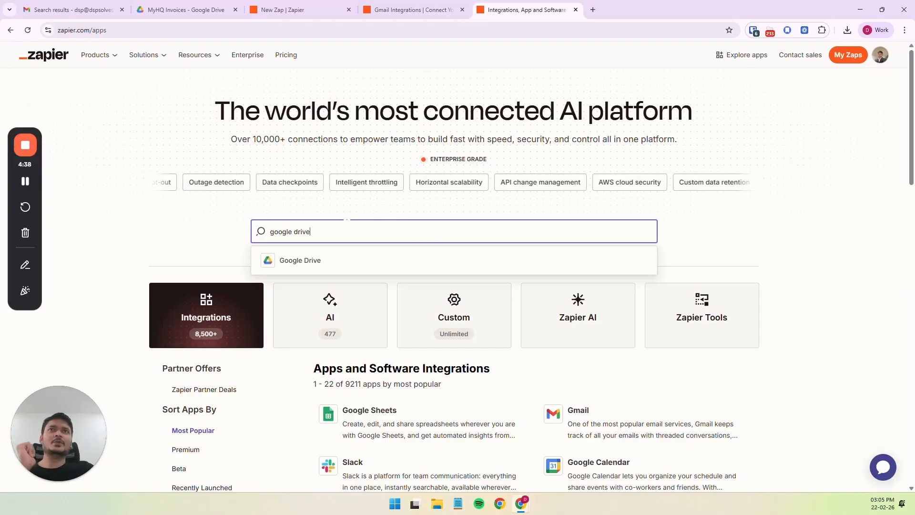
{"action": "left_click", "coordinate": [319, 265]}
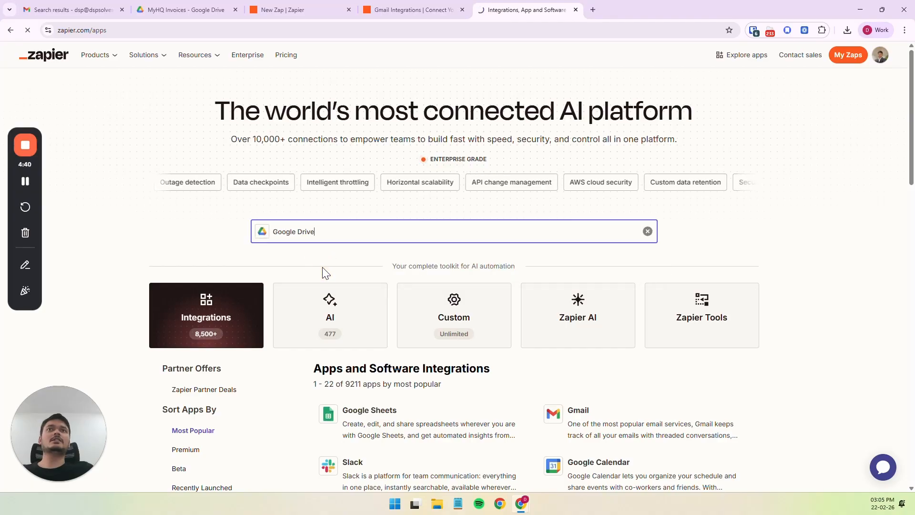
Show only Google Drive's supported actions and examine the fields of the Upload File action.
{"action": "scroll", "coordinate": [901, 201], "scroll_direction": "down", "scroll_amount": 15}
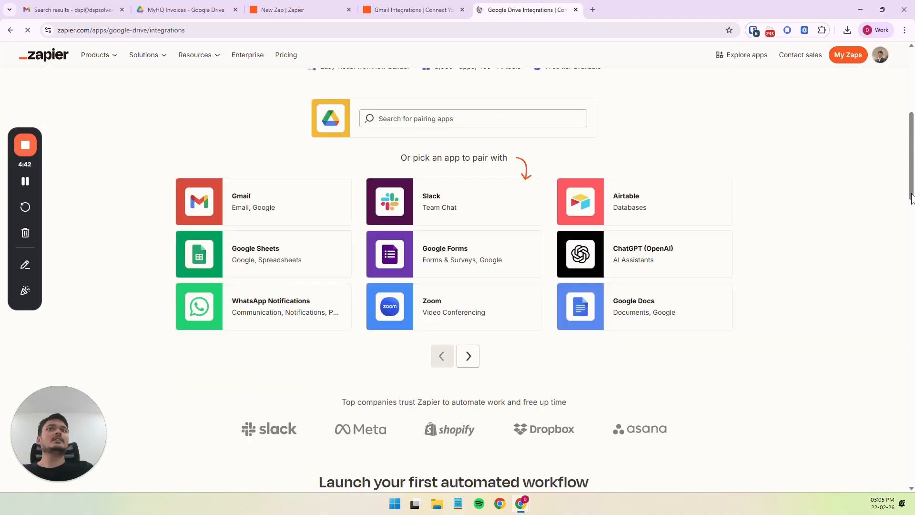
{"action": "scroll", "coordinate": [897, 201], "scroll_direction": "down", "scroll_amount": 15}
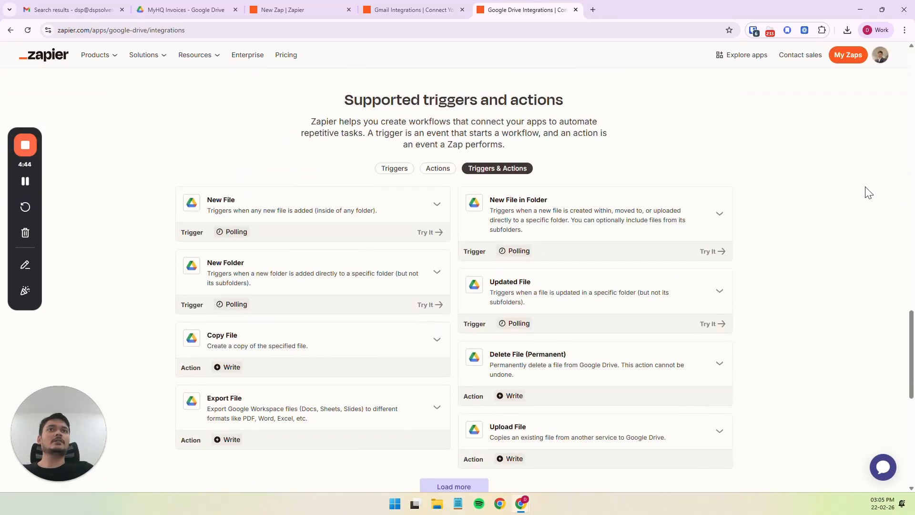
{"action": "left_click", "coordinate": [439, 169]}
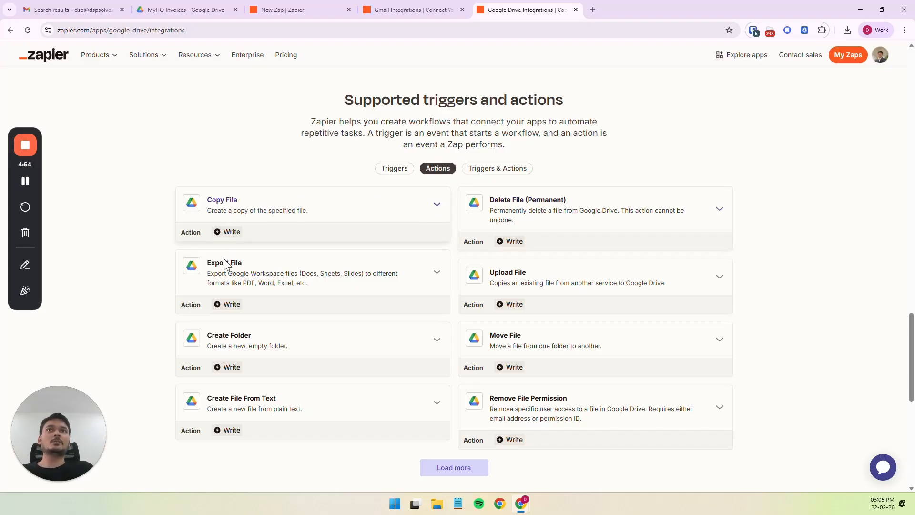
{"action": "left_click", "coordinate": [707, 286]}
{"action": "scroll", "coordinate": [708, 286], "scroll_direction": "down", "scroll_amount": 2}
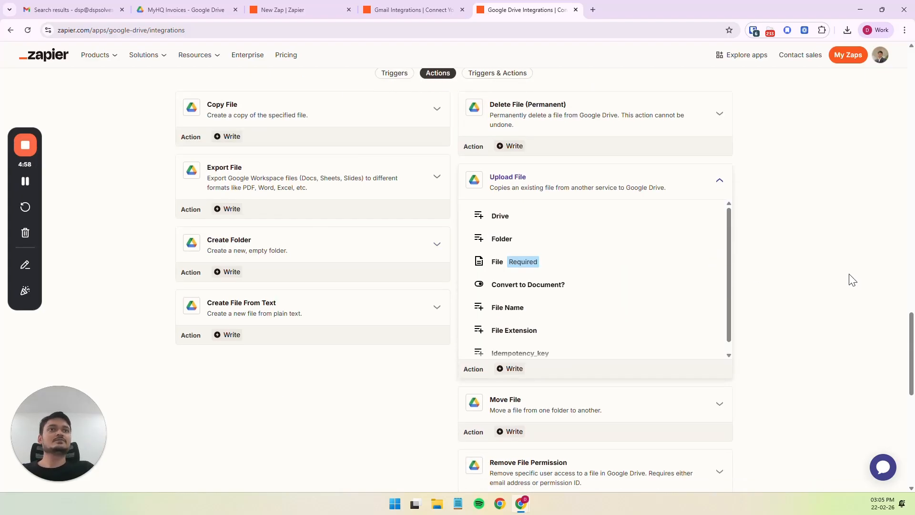
{"action": "right_click", "coordinate": [850, 273]}
{"action": "left_click", "coordinate": [863, 174]}
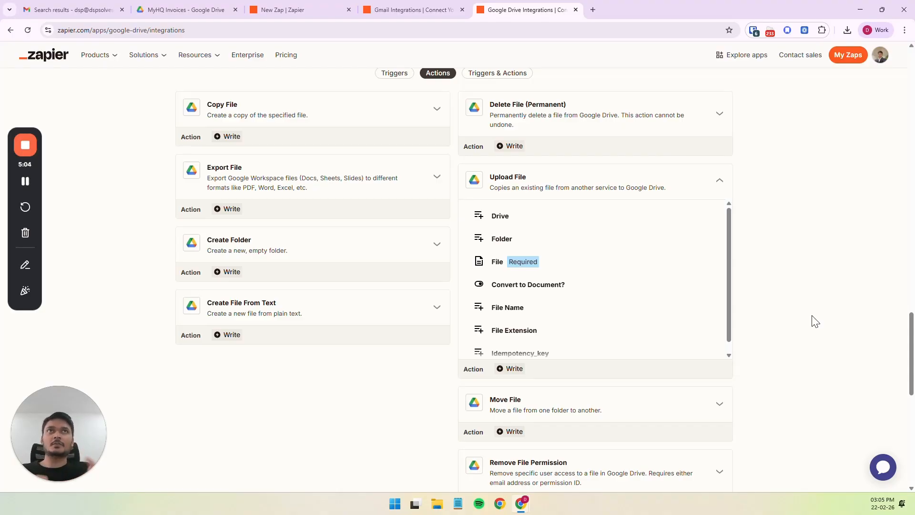
Return to the new Zap's editor and set Gmail as the trigger's app.
{"action": "left_click", "coordinate": [304, 10]}
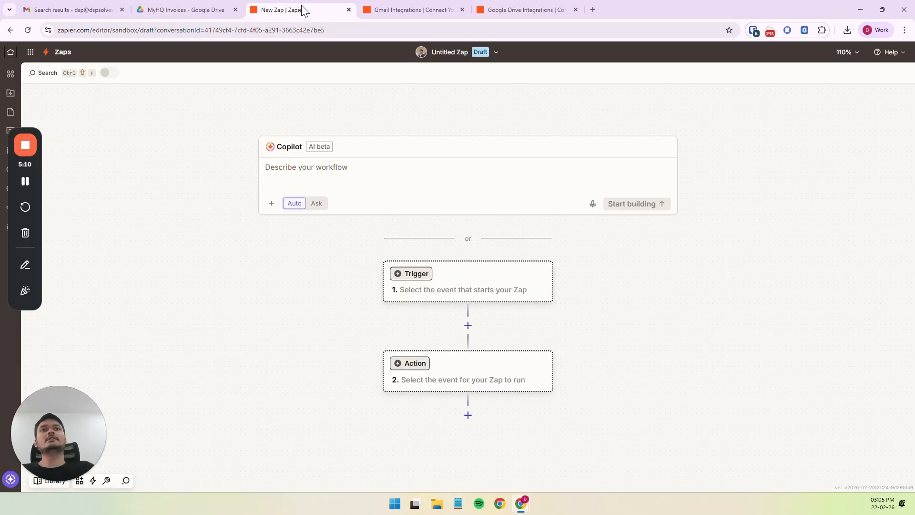
{"action": "left_click", "coordinate": [466, 285]}
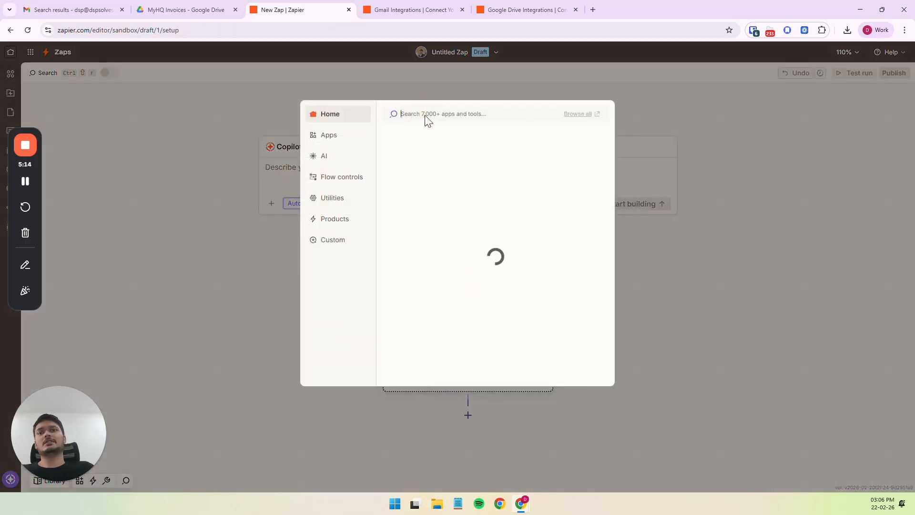
{"action": "type", "text": "gmail"}
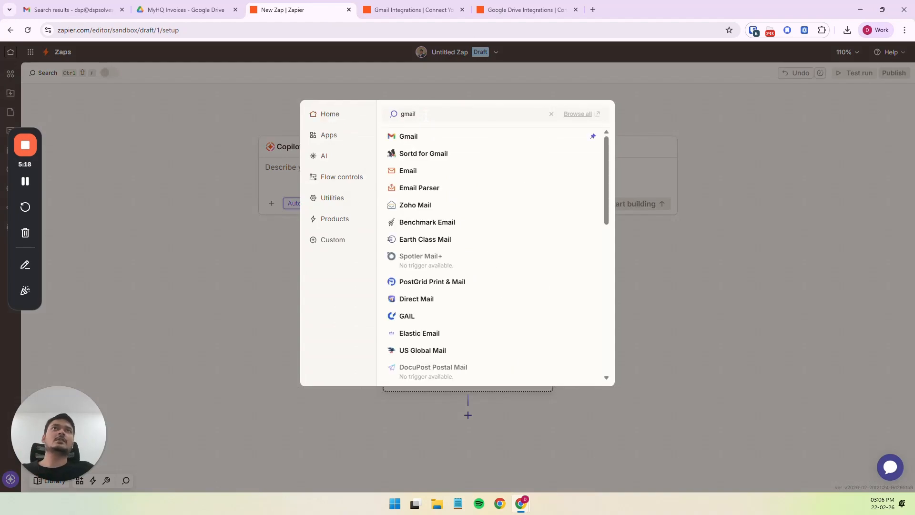
{"action": "left_click", "coordinate": [432, 143]}
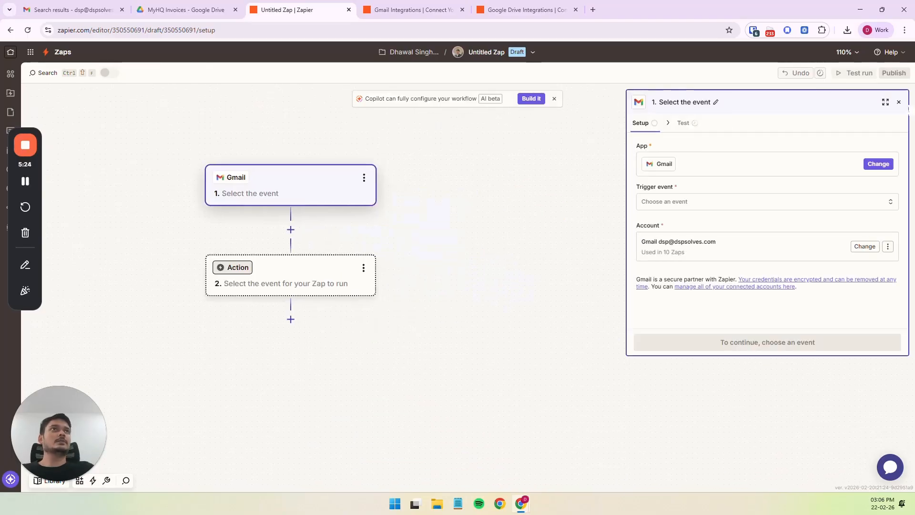
Set the Gmail trigger's event to New Email Matching Search, found by searching the events for "search".
{"action": "left_click_drag", "start_coordinate": [628, 355], "coordinate": [584, 460]}
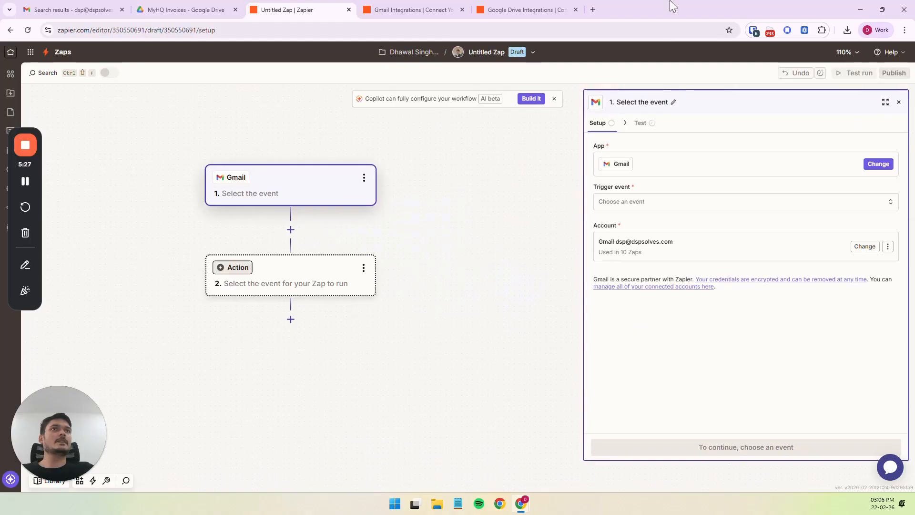
{"action": "left_click", "coordinate": [641, 202]}
{"action": "left_click", "coordinate": [415, 10]}
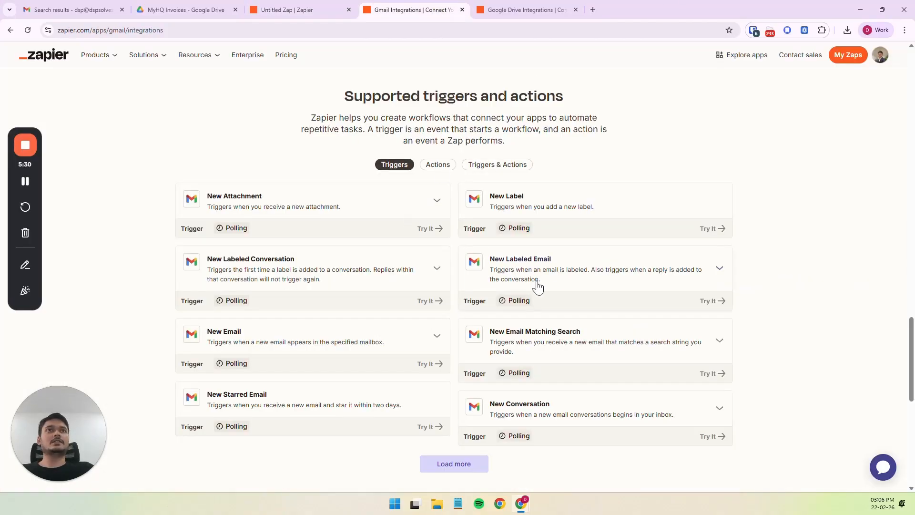
{"action": "left_click", "coordinate": [292, 8]}
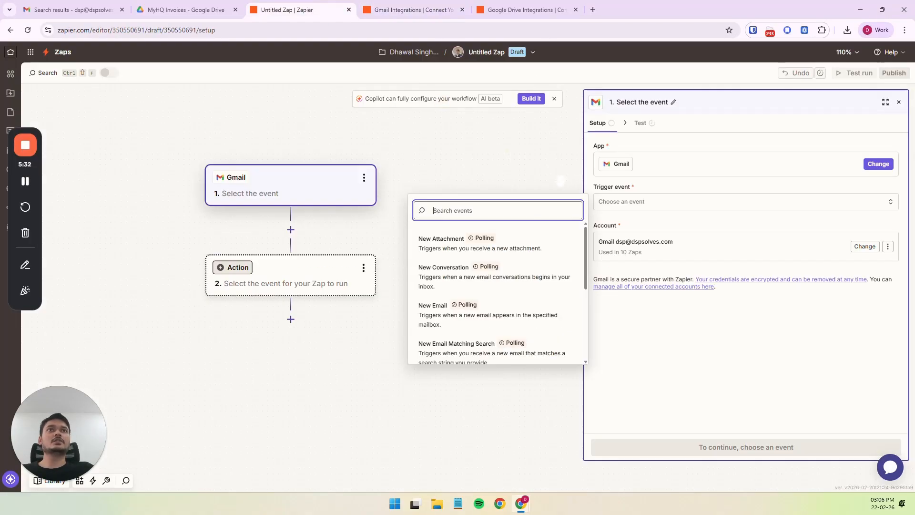
{"action": "type", "text": "search"}
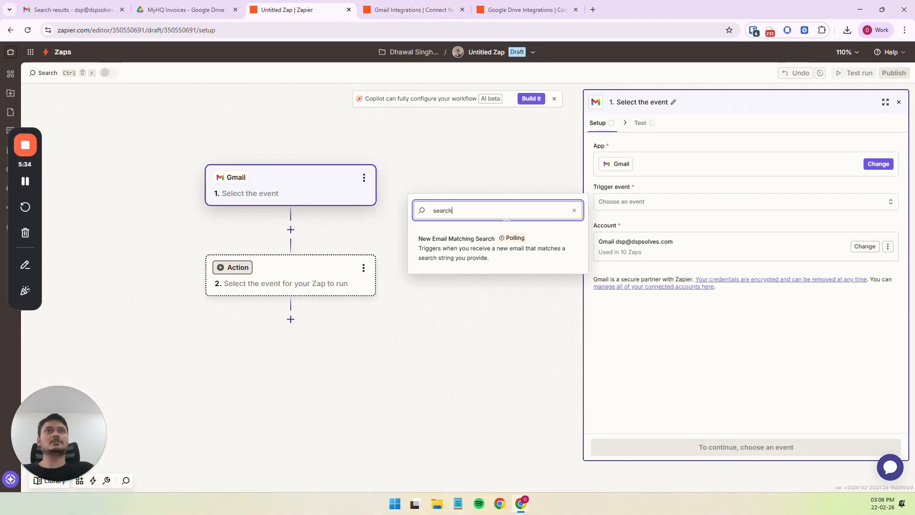
{"action": "left_click", "coordinate": [460, 246]}
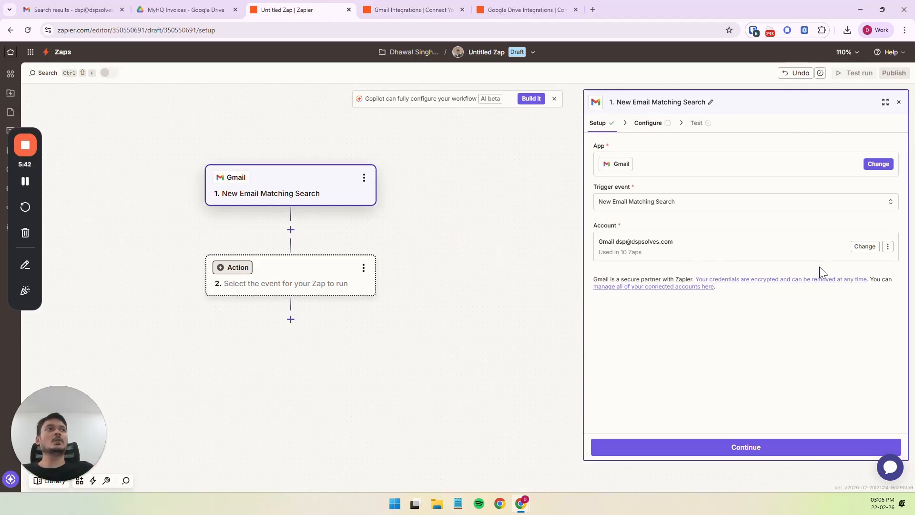
Check the connected Gmail account's options, keep that account and continue to the trigger's configuration.
{"action": "left_click", "coordinate": [889, 247]}
{"action": "left_click", "coordinate": [764, 328]}
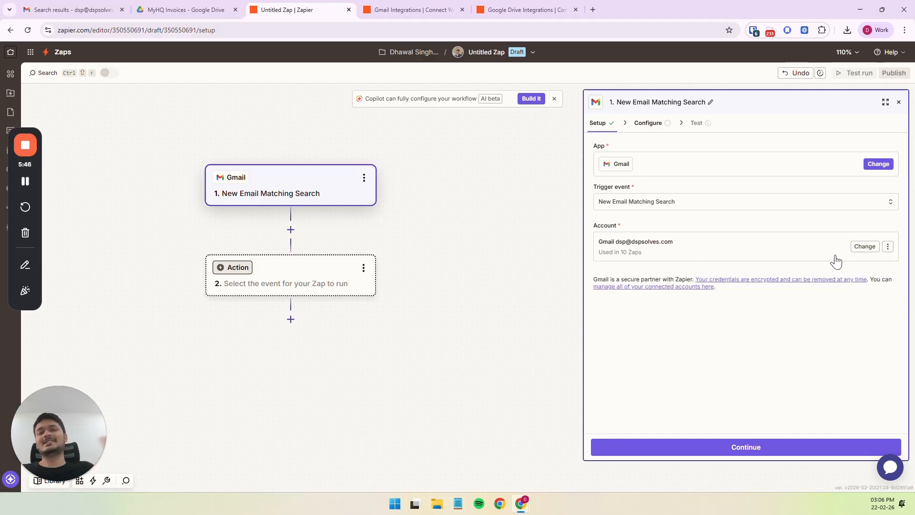
{"action": "left_click", "coordinate": [756, 450]}
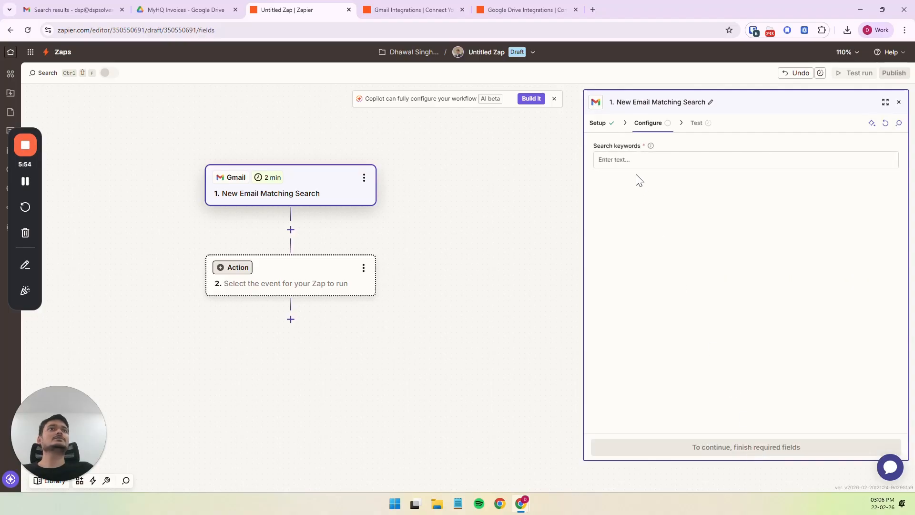
Fill the trigger's search keywords with the copied Gmail query for the myHQ no-reply sender and subject:Invoice.
{"action": "left_click", "coordinate": [639, 166]}
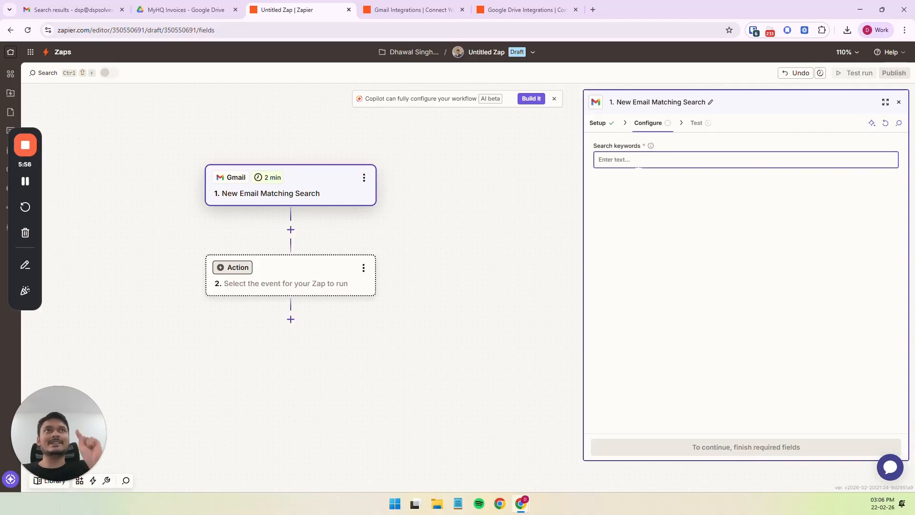
{"action": "left_click", "coordinate": [77, 10]}
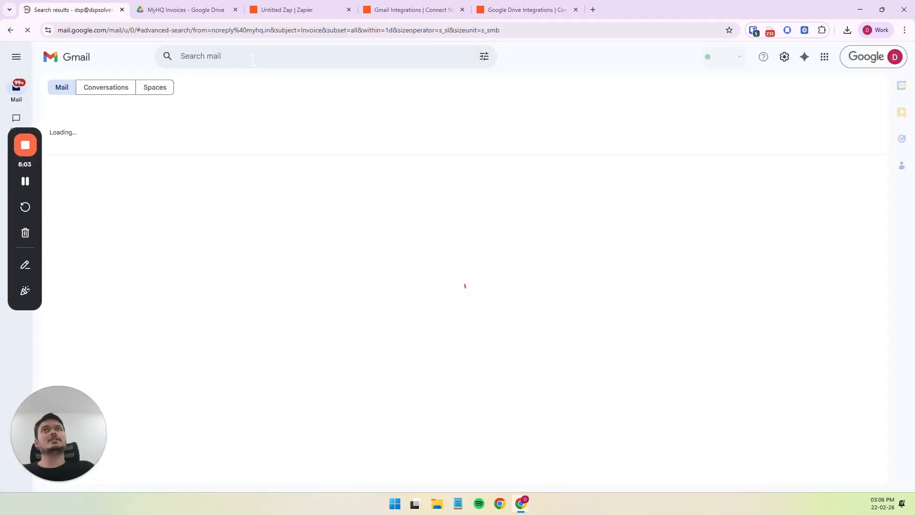
{"action": "left_click", "coordinate": [409, 9]}
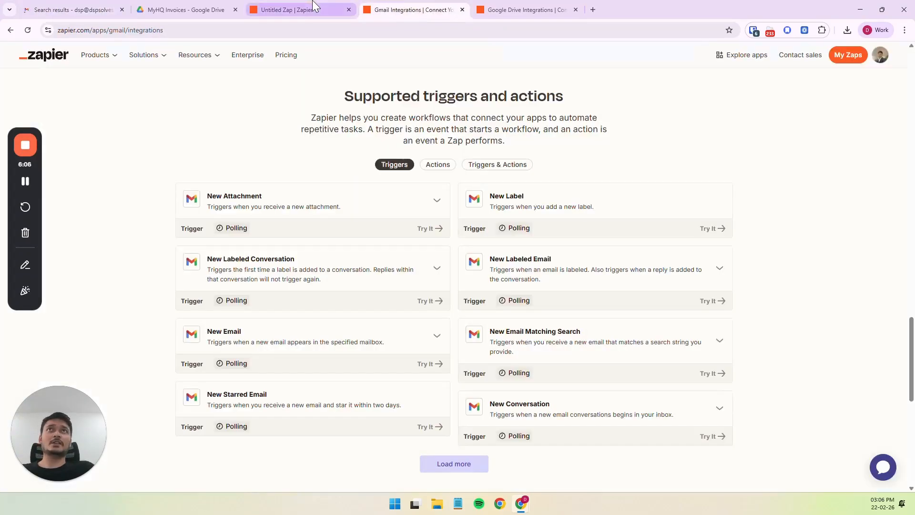
{"action": "left_click", "coordinate": [317, 10]}
{"action": "key", "text": "ctrl+v"}
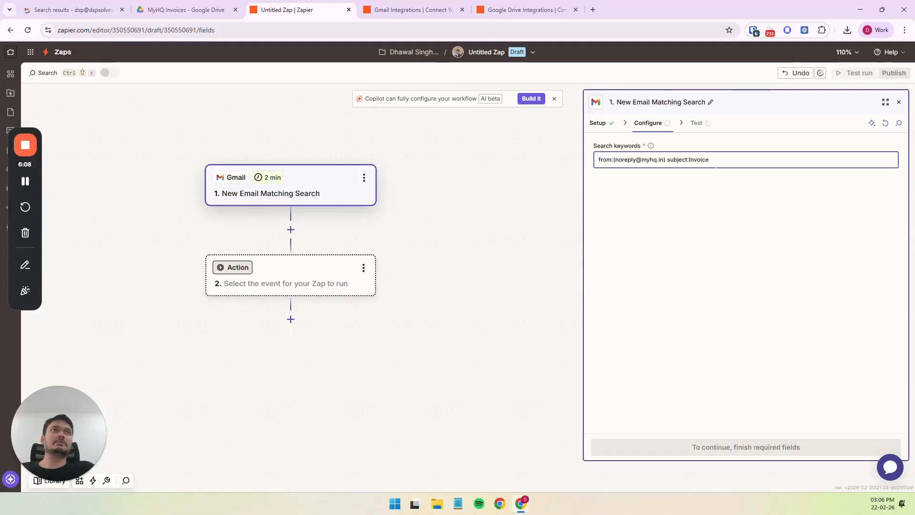
In Gmail, run an advanced search for the myHQ no-reply sender with subject Invoice and copy the resulting query.
{"action": "left_click", "coordinate": [71, 9]}
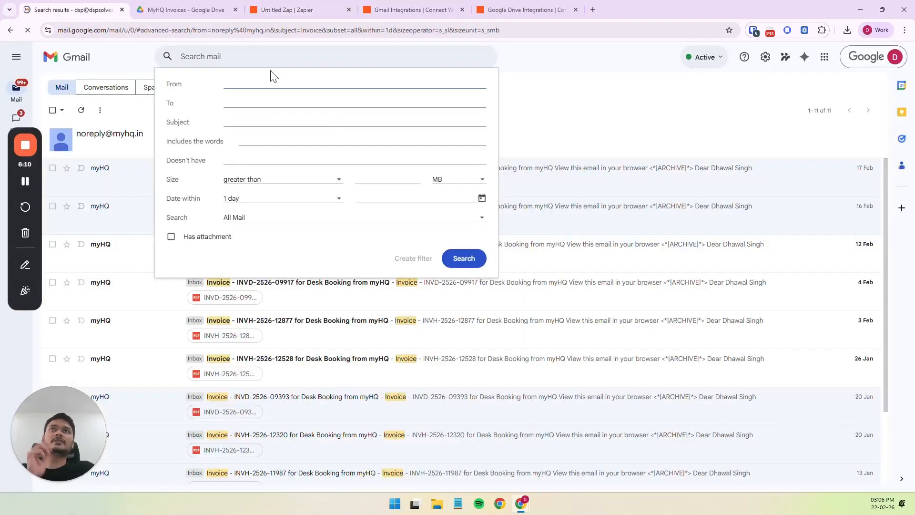
{"action": "left_click", "coordinate": [308, 105]}
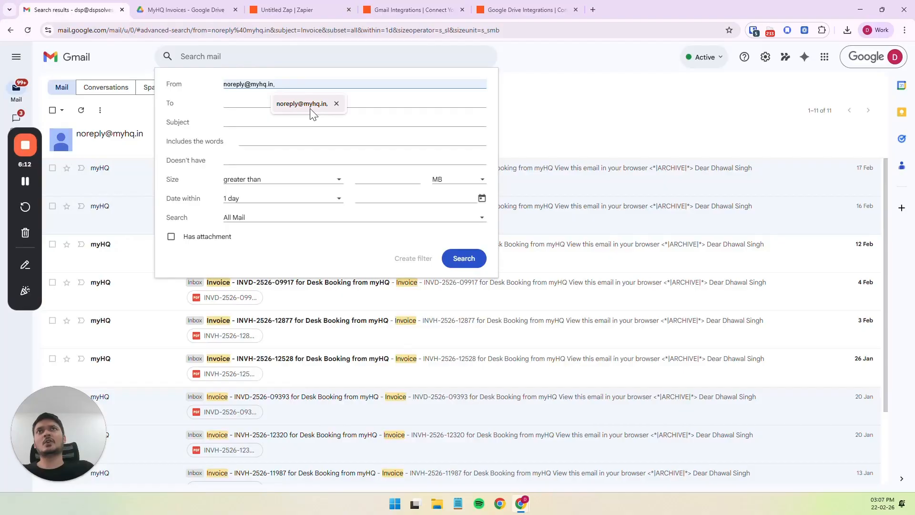
{"action": "left_click", "coordinate": [231, 119]}
{"action": "left_click", "coordinate": [281, 139]}
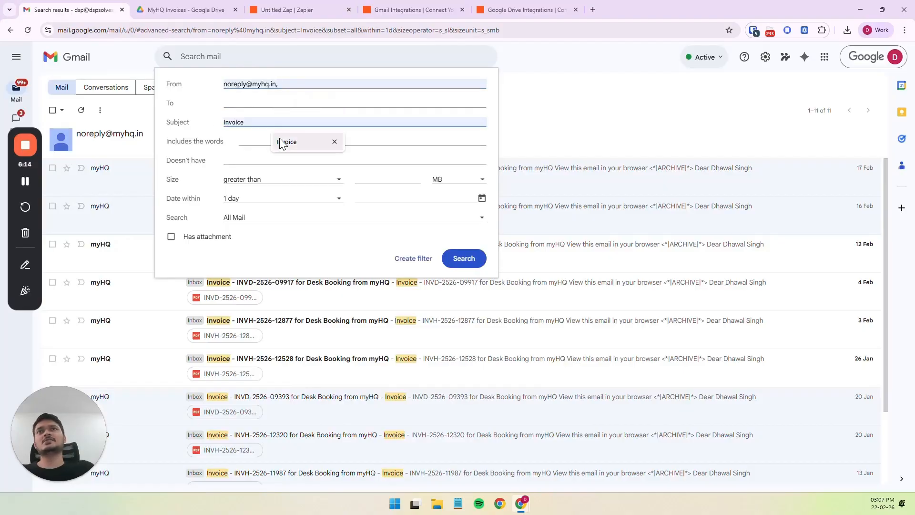
{"action": "left_click", "coordinate": [490, 265]}
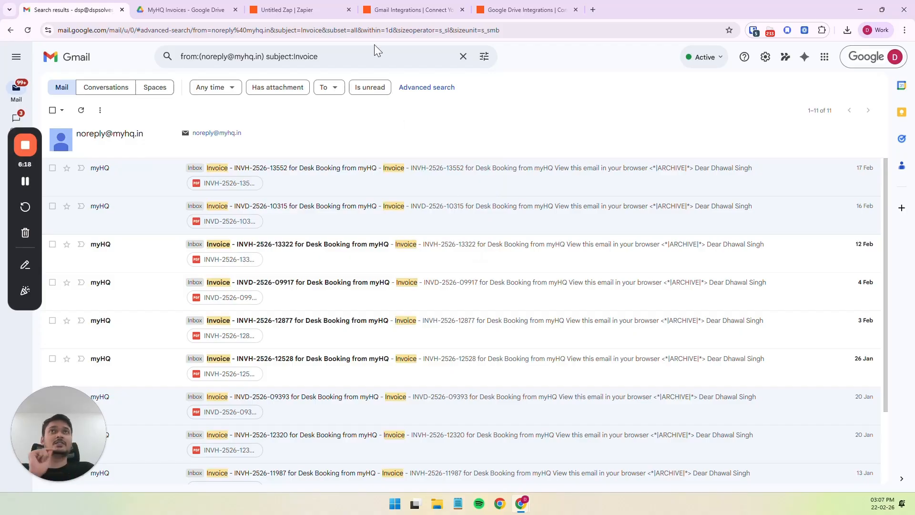
{"action": "left_click_drag", "start_coordinate": [328, 57], "coordinate": [139, 58]}
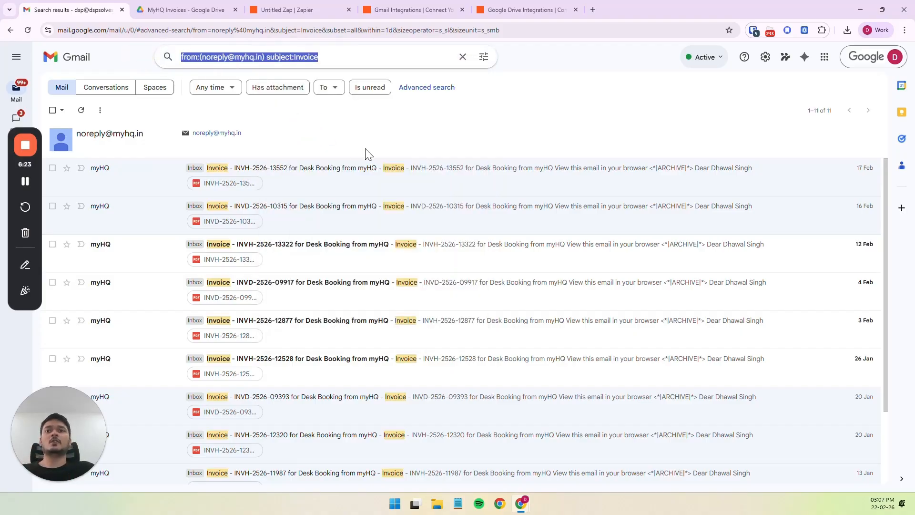
Back in the Zap editor, replace the trigger's search keywords with the query copied from Gmail's search box.
{"action": "left_click", "coordinate": [291, 10]}
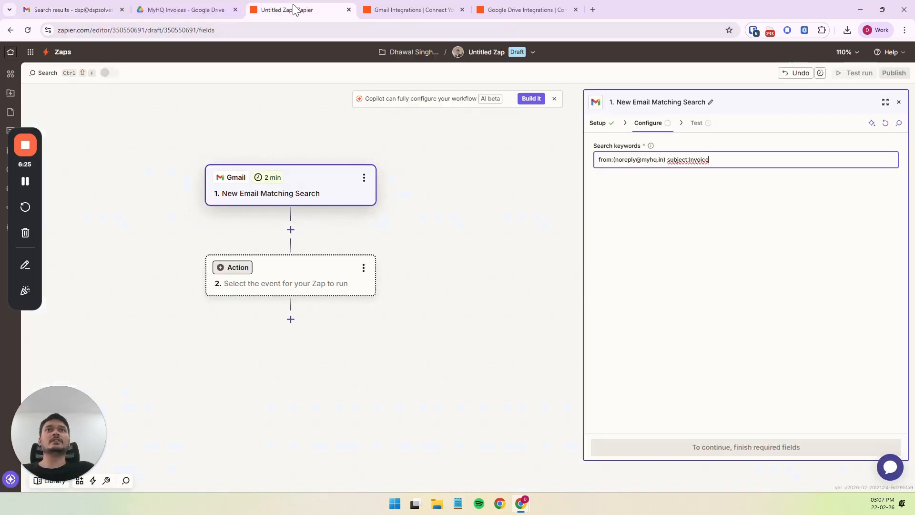
{"action": "key", "text": "ctrl+a"}
{"action": "key", "text": "ctrl+x"}
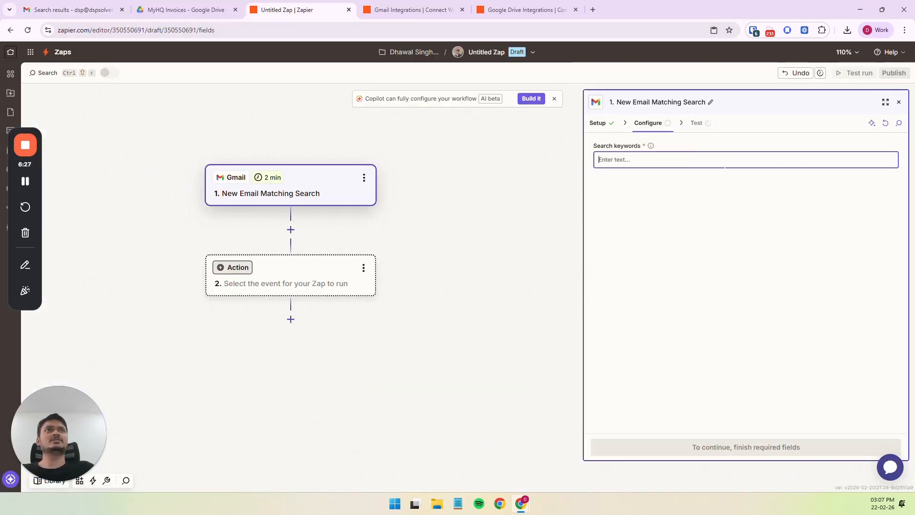
{"action": "right_click", "coordinate": [748, 159]}
{"action": "left_click", "coordinate": [754, 272]}
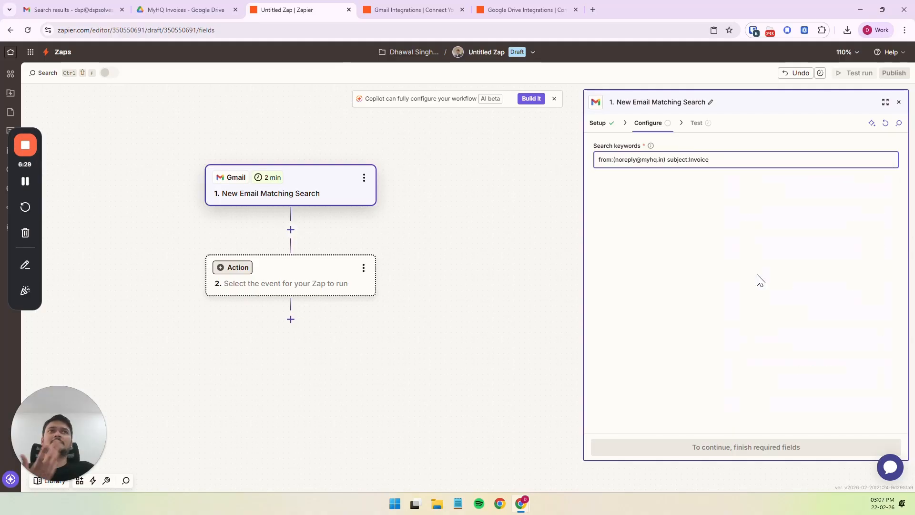
Continue past the trigger's configuration and test the trigger to pull recent matching emails.
{"action": "left_click", "coordinate": [758, 272]}
{"action": "left_click", "coordinate": [778, 448]}
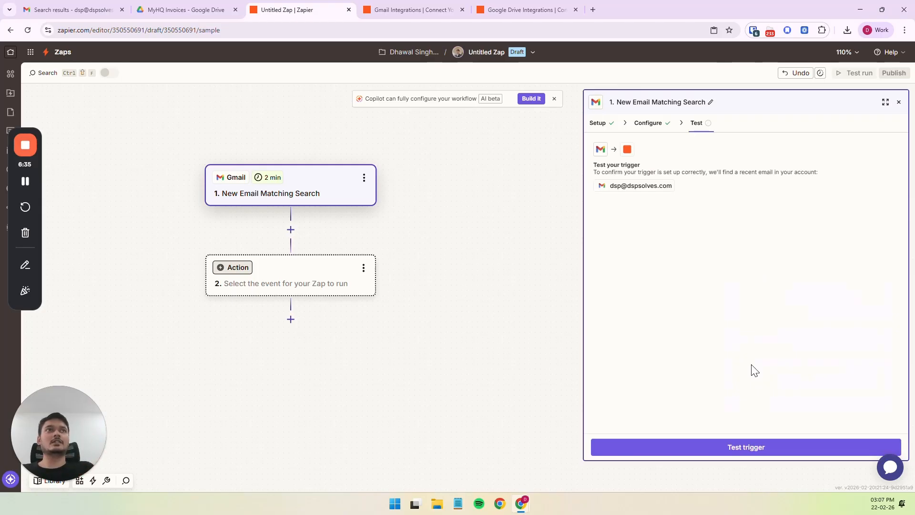
{"action": "left_click", "coordinate": [733, 446]}
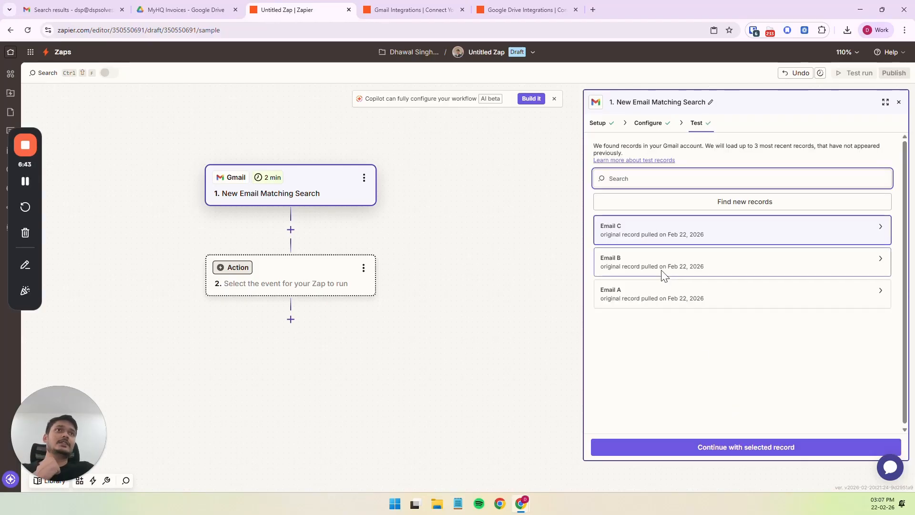
Open the Email C test record and examine its sender, subject, recipient and payload fields.
{"action": "left_click", "coordinate": [722, 241]}
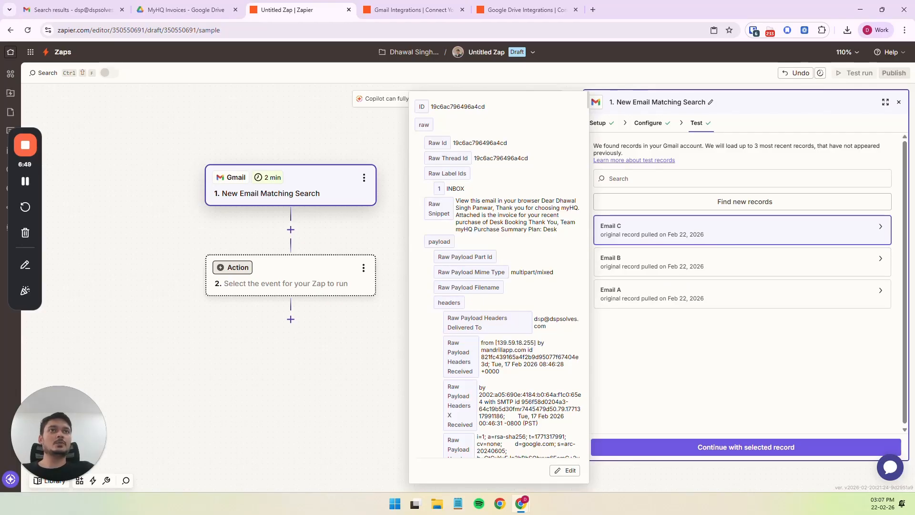
{"action": "scroll", "coordinate": [551, 331], "scroll_direction": "down", "scroll_amount": 3}
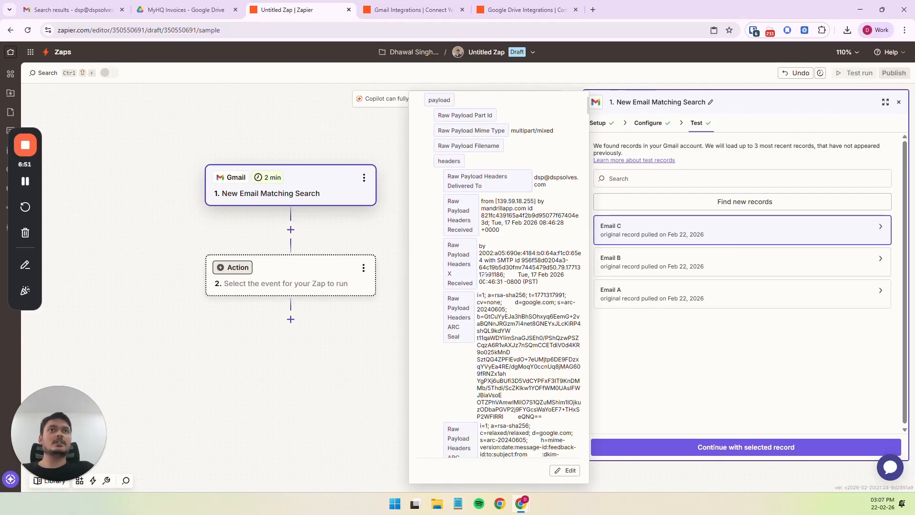
{"action": "scroll", "coordinate": [485, 275], "scroll_direction": "down", "scroll_amount": 10}
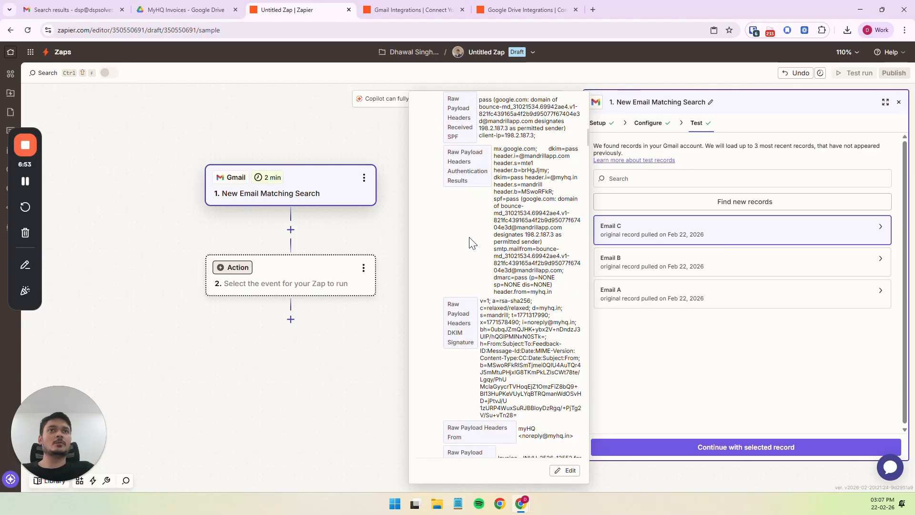
{"action": "scroll", "coordinate": [471, 243], "scroll_direction": "down", "scroll_amount": 6}
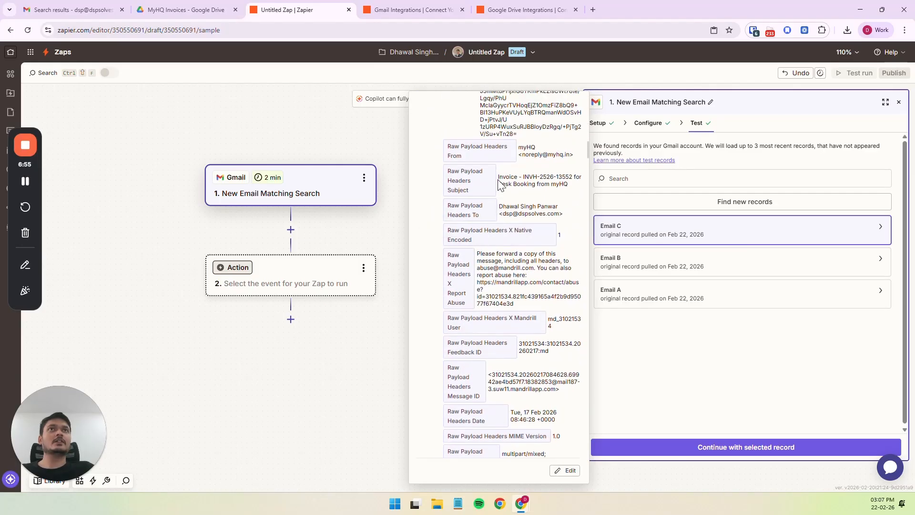
{"action": "left_click_drag", "start_coordinate": [499, 178], "coordinate": [531, 213]}
{"action": "left_click", "coordinate": [552, 201]}
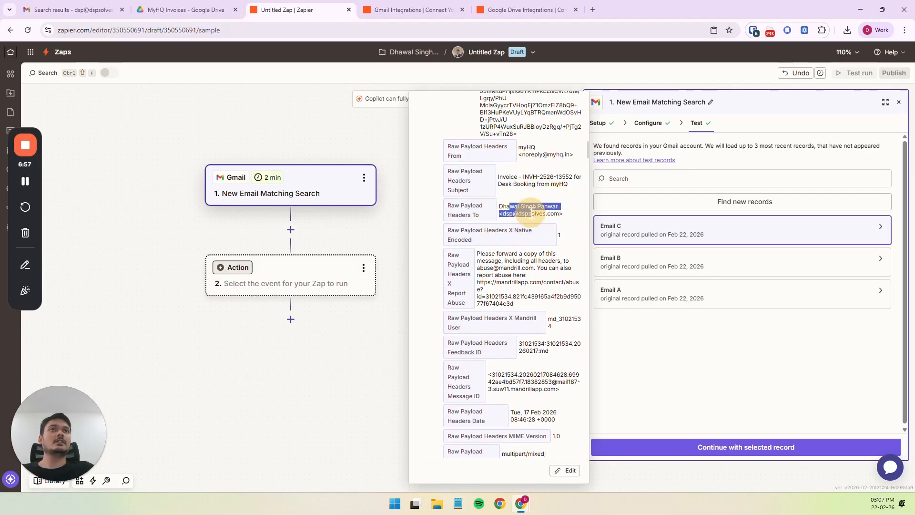
{"action": "left_click", "coordinate": [531, 210]}
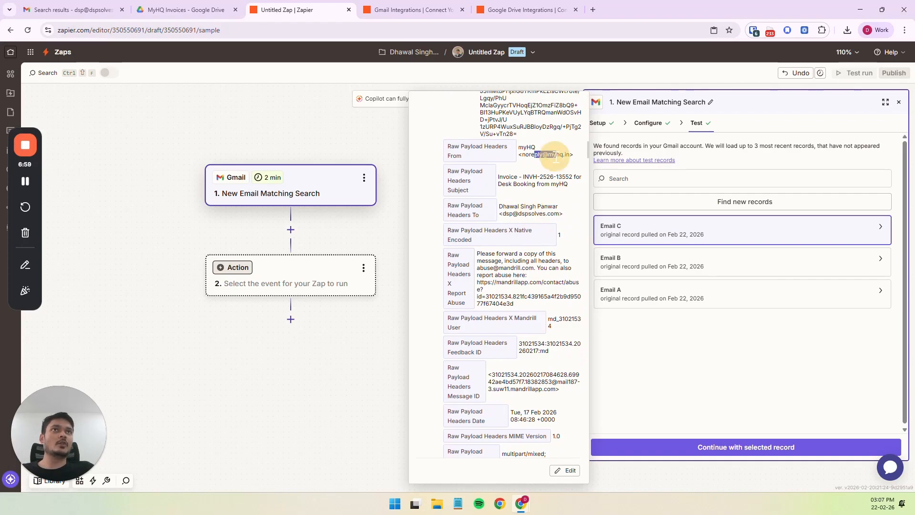
{"action": "scroll", "coordinate": [548, 268], "scroll_direction": "down", "scroll_amount": 10}
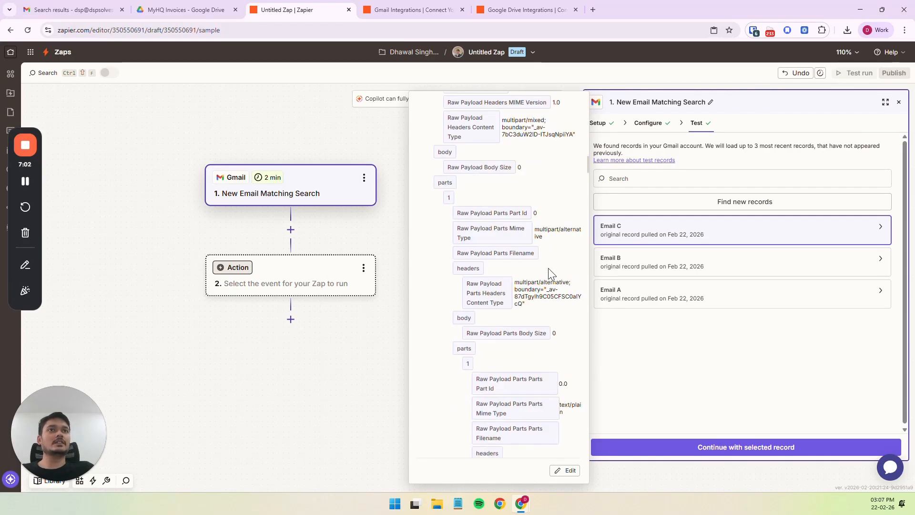
{"action": "scroll", "coordinate": [548, 268], "scroll_direction": "down", "scroll_amount": 10}
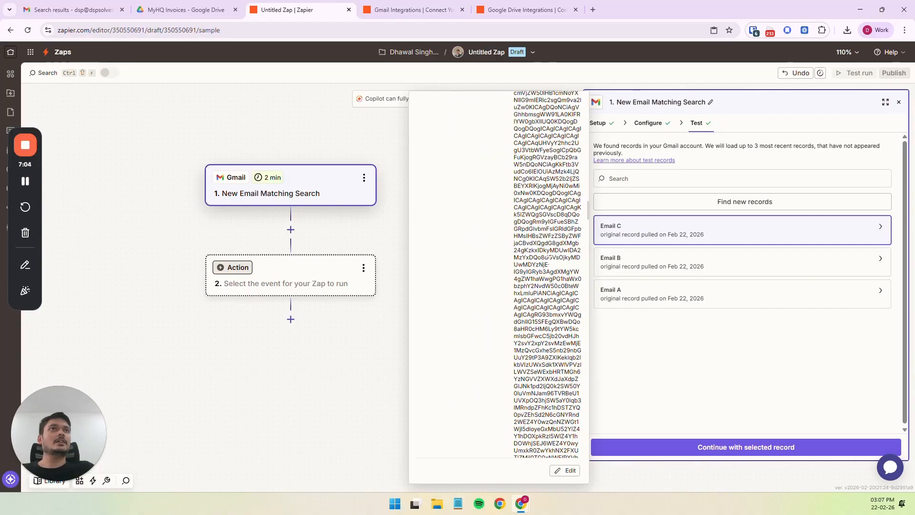
{"action": "left_click_drag", "start_coordinate": [589, 211], "coordinate": [586, 105]}
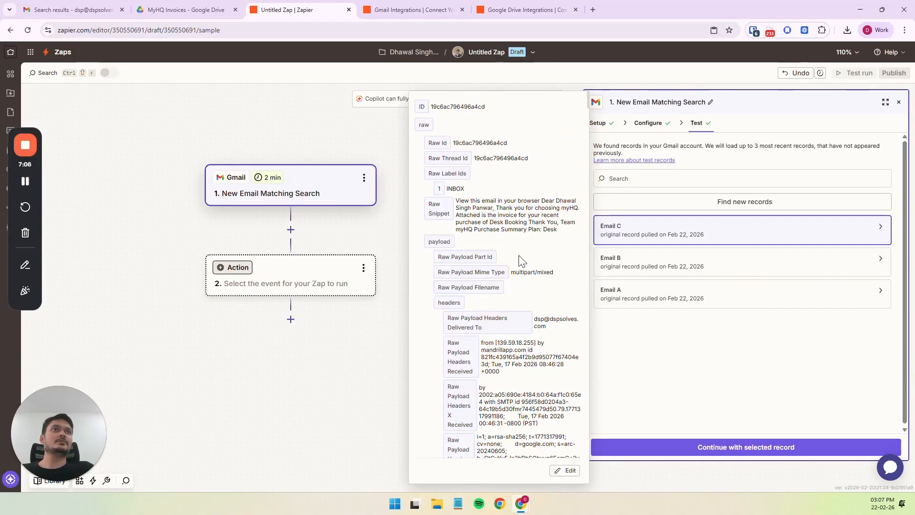
{"action": "left_click", "coordinate": [698, 378]}
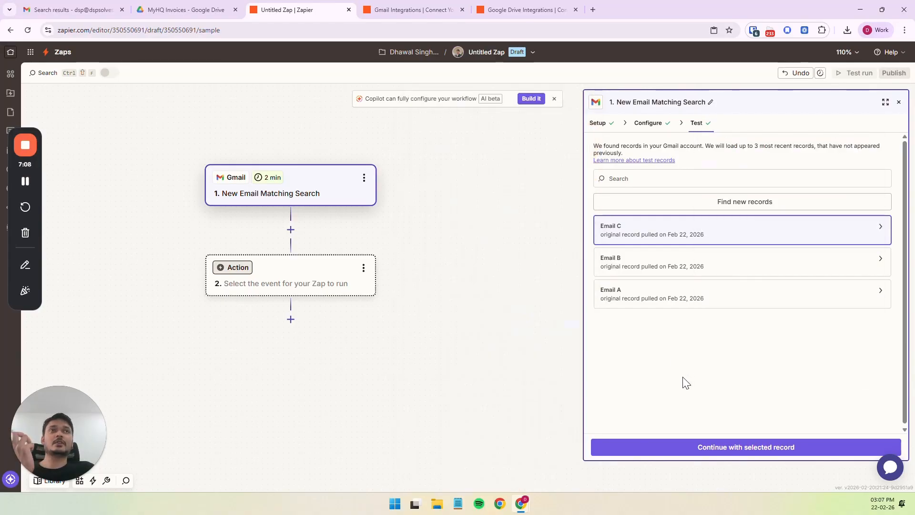
Review Email C's data once more and keep that email selected as the trigger's test record.
{"action": "left_click", "coordinate": [876, 231]}
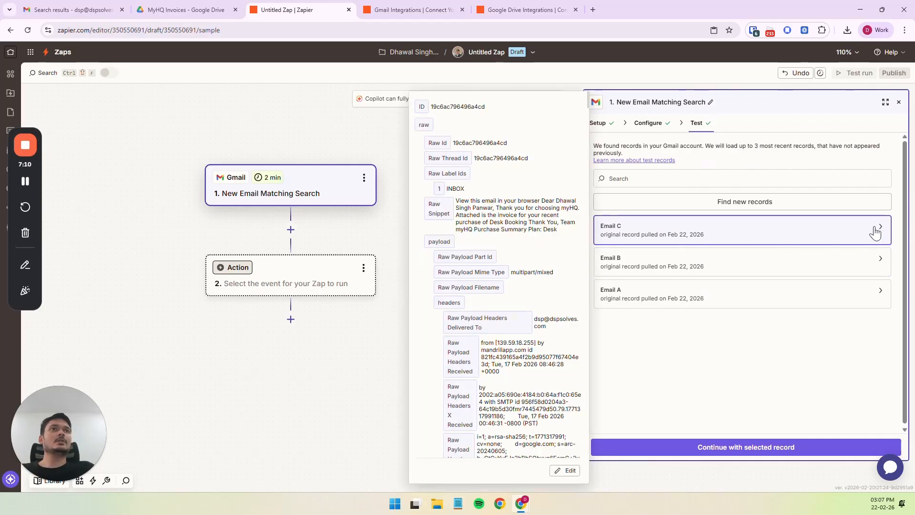
{"action": "scroll", "coordinate": [525, 240], "scroll_direction": "down", "scroll_amount": 1}
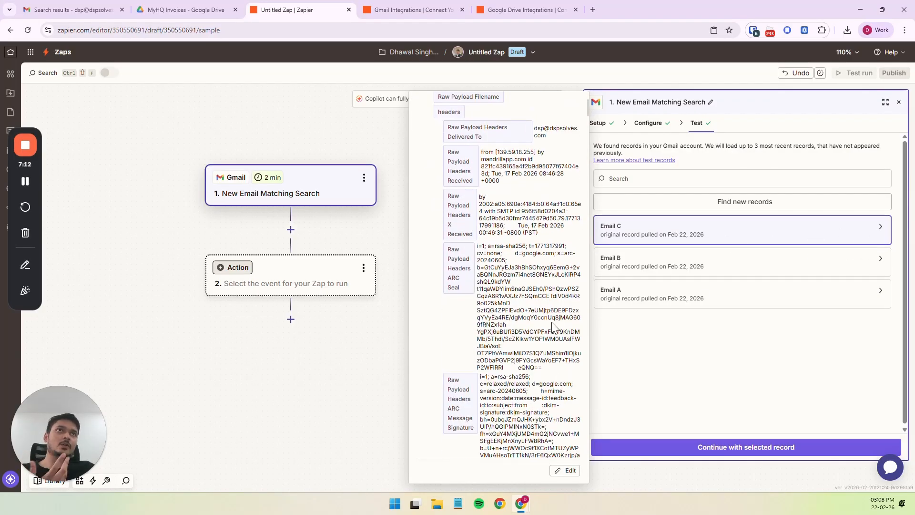
{"action": "scroll", "coordinate": [553, 327], "scroll_direction": "up", "scroll_amount": 3}
{"action": "left_click", "coordinate": [741, 371]}
{"action": "left_click", "coordinate": [671, 179]}
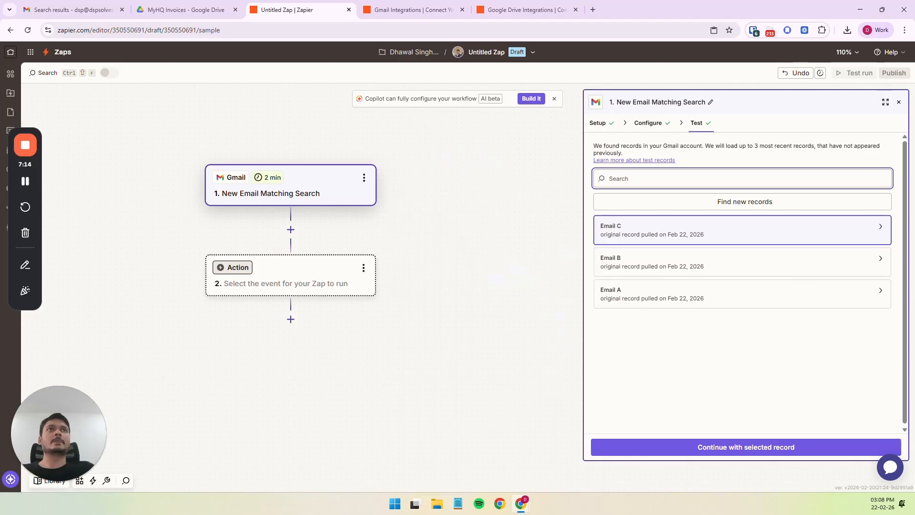
{"action": "left_click", "coordinate": [706, 231]}
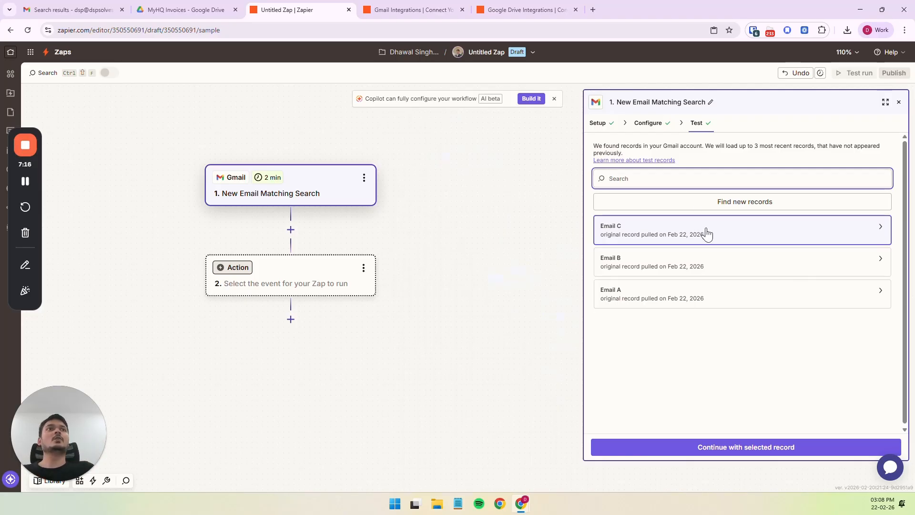
Switch to Gmail, open the newest myHQ invoice email and copy the invoice number from its subject.
{"action": "left_click", "coordinate": [621, 336]}
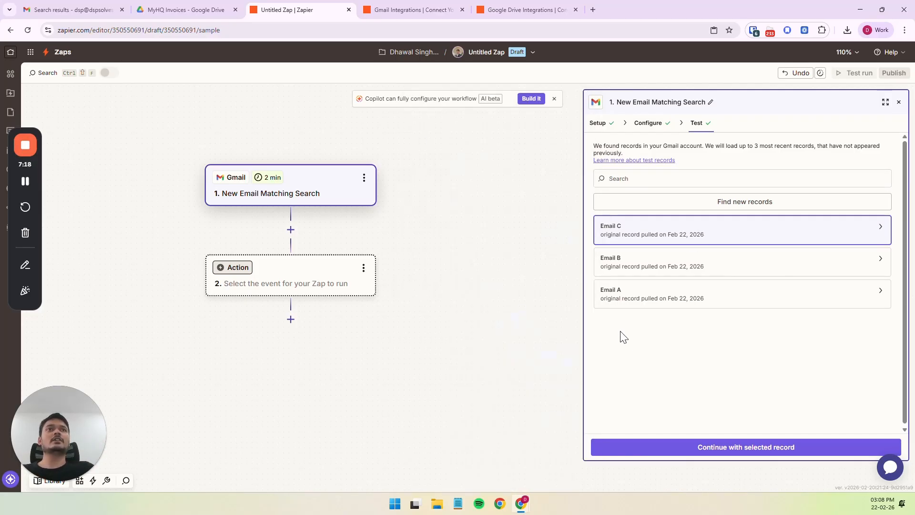
{"action": "left_click", "coordinate": [64, 11]}
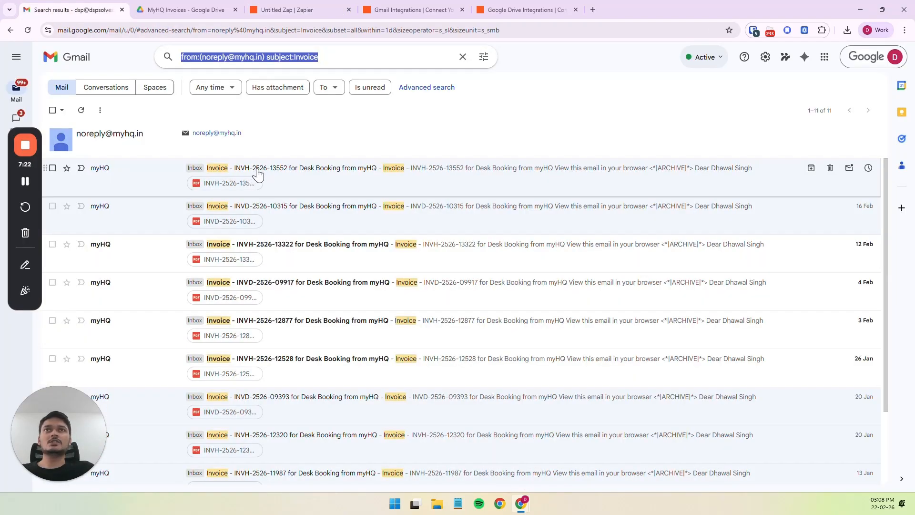
{"action": "left_click_drag", "start_coordinate": [255, 169], "coordinate": [266, 168]}
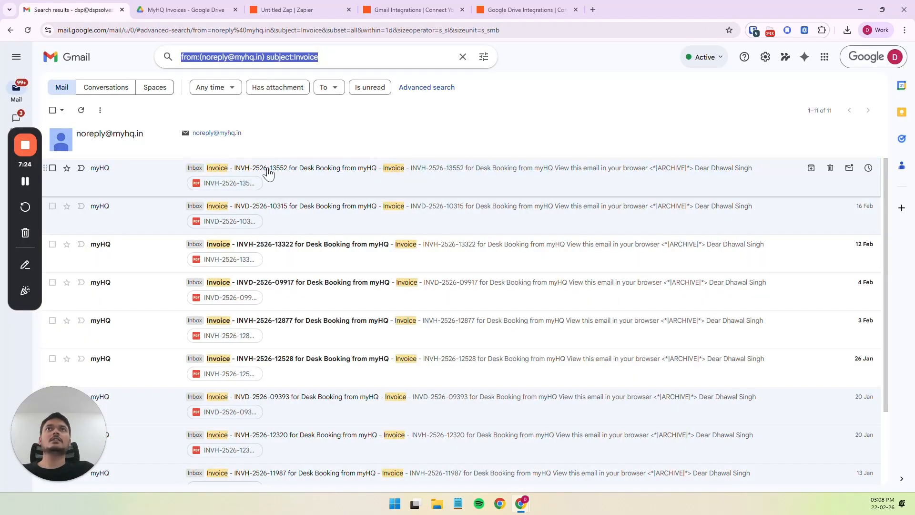
{"action": "left_click", "coordinate": [264, 167]}
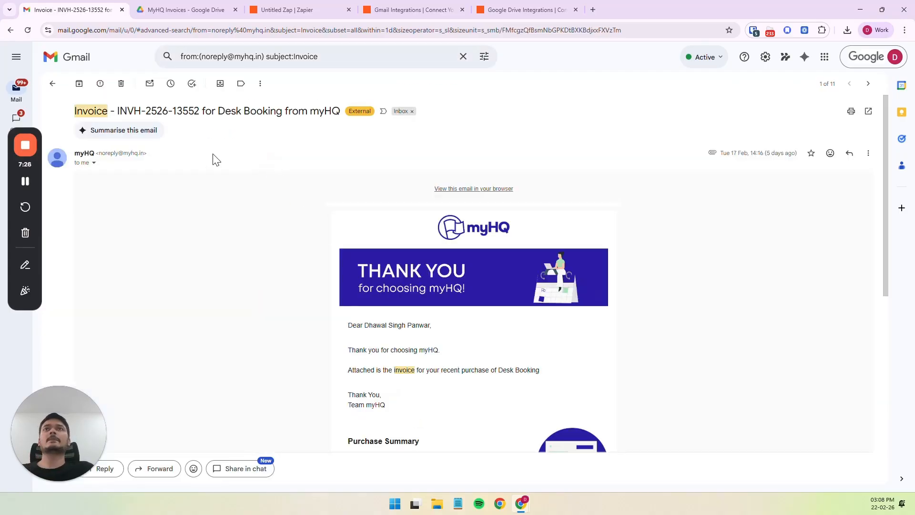
{"action": "left_click_drag", "start_coordinate": [118, 111], "coordinate": [199, 112]}
{"action": "key", "text": "ctrl+c"}
Back in the Zap editor, search the trigger's test records for the copied invoice number and examine its matches in Email C.
{"action": "left_click", "coordinate": [294, 6]}
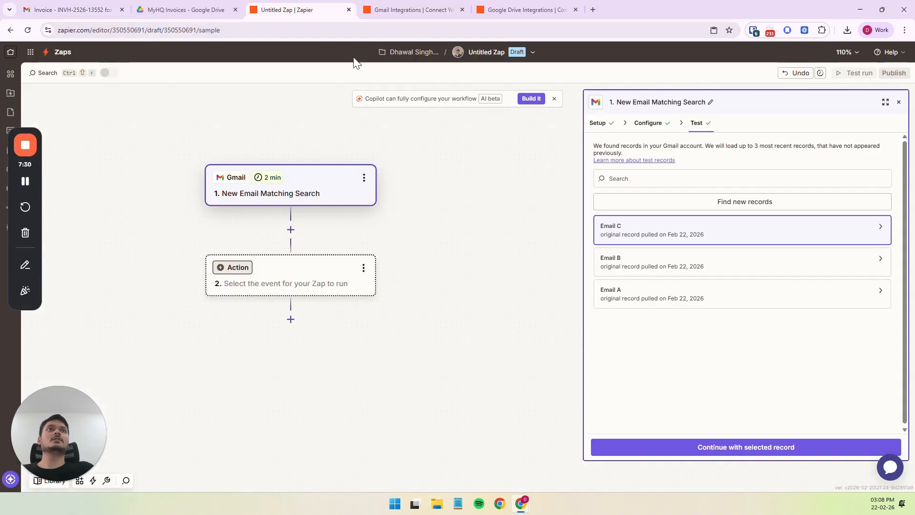
{"action": "left_click", "coordinate": [669, 181]}
{"action": "key", "text": "ctrl+v"}
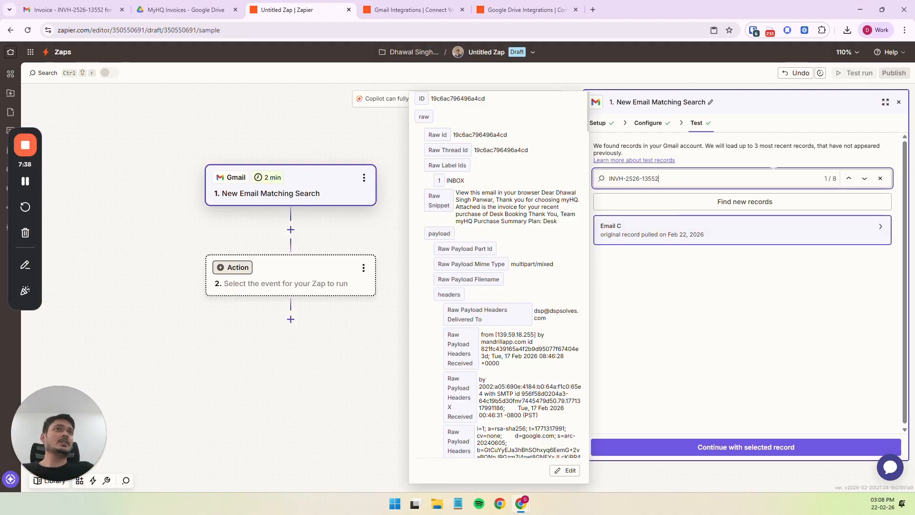
{"action": "key", "text": "Escape"}
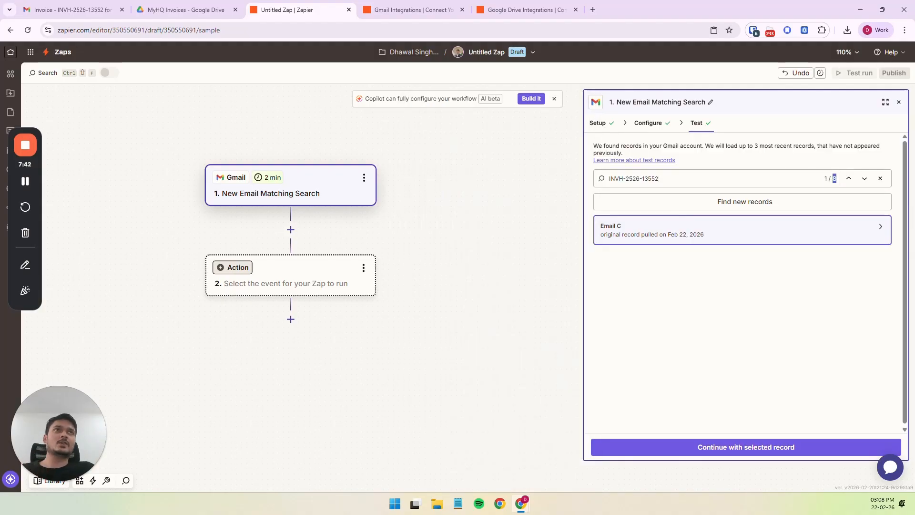
{"action": "left_click", "coordinate": [691, 179]}
{"action": "key", "text": "Return"}
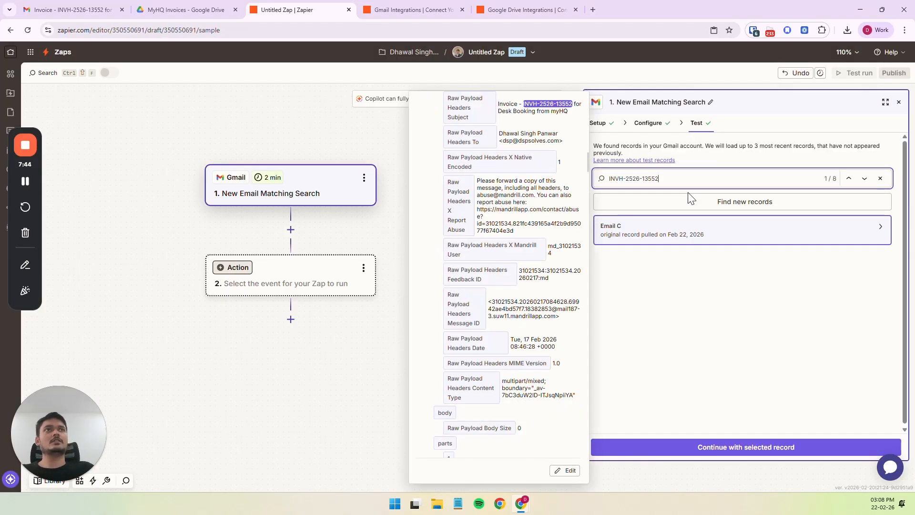
{"action": "scroll", "coordinate": [477, 267], "scroll_direction": "up", "scroll_amount": 1}
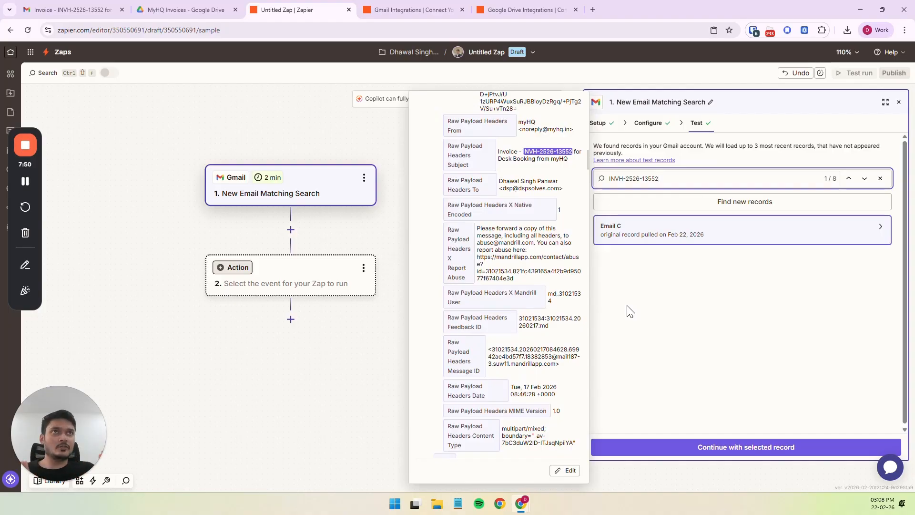
Clear the record search, continue with Email C as the selected record and choose Google Drive as the action's app.
{"action": "key", "text": "Escape"}
{"action": "triple_click", "coordinate": [639, 179]}
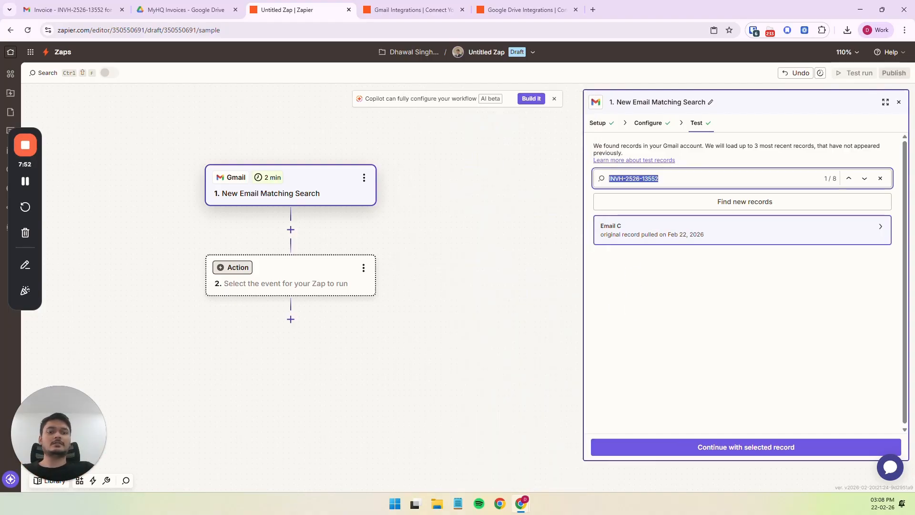
{"action": "key", "text": "BackSpace"}
{"action": "left_click", "coordinate": [746, 449]}
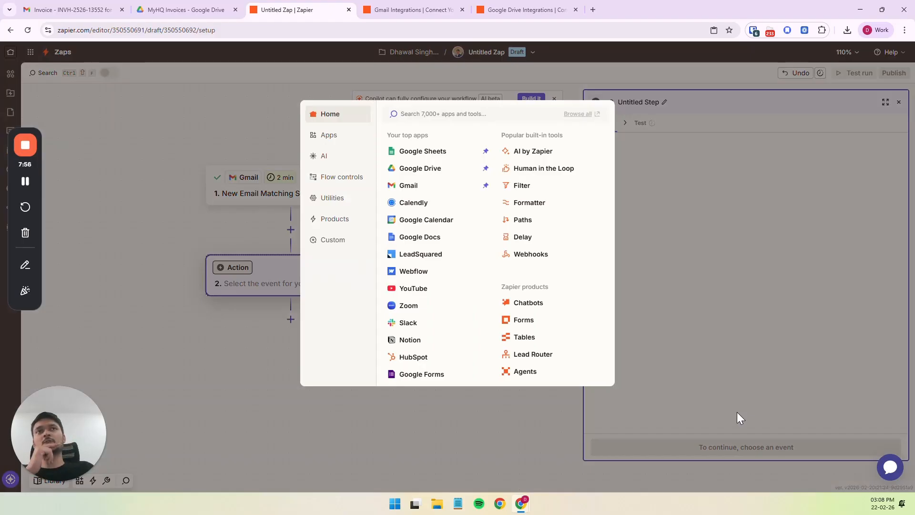
{"action": "left_click", "coordinate": [419, 169]}
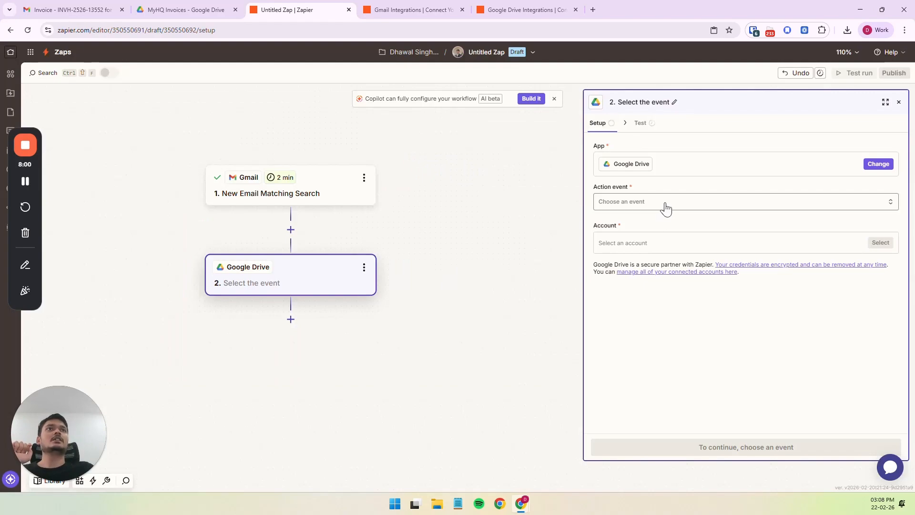
On Zapier's Google Drive integrations page, filter the list to actions and examine the fields of Upload File.
{"action": "left_click", "coordinate": [549, 4]}
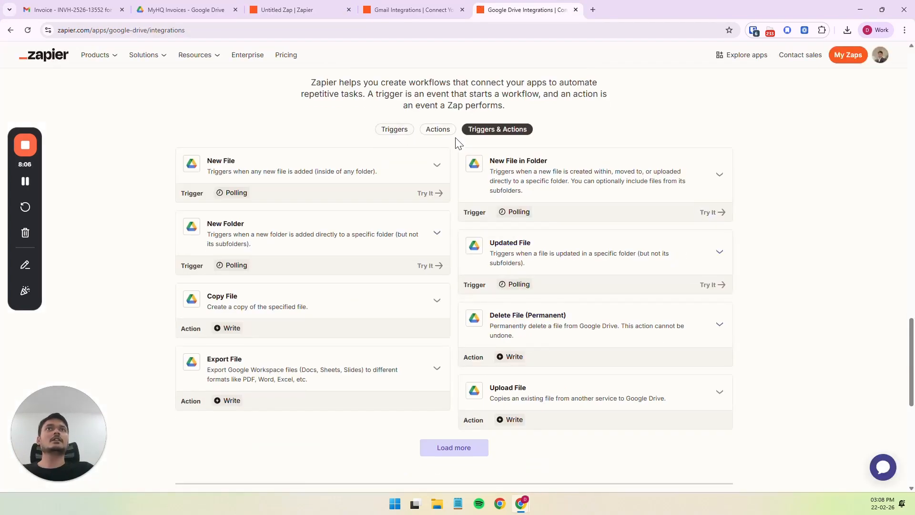
{"action": "left_click", "coordinate": [438, 132]}
{"action": "left_click", "coordinate": [515, 236]}
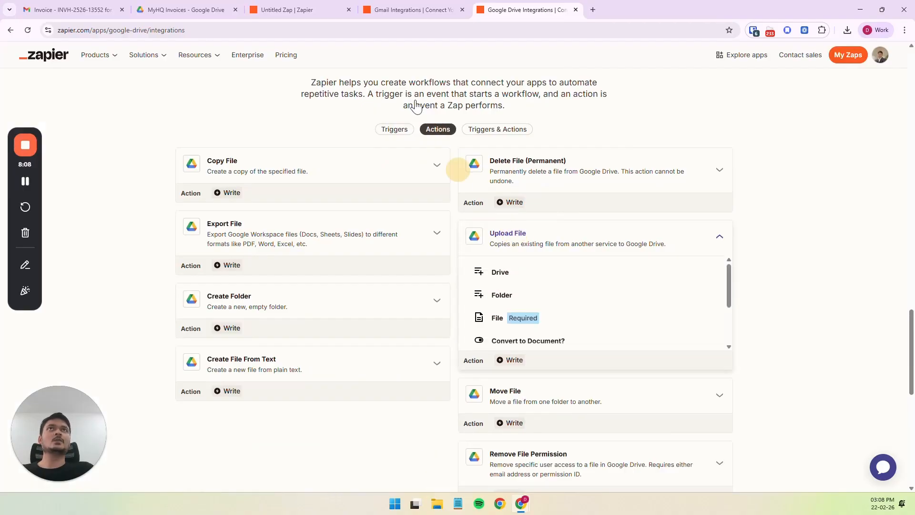
Return to the Zap editor and set the Google Drive step's action event to Upload File.
{"action": "left_click", "coordinate": [291, 9]}
{"action": "left_click", "coordinate": [638, 205]}
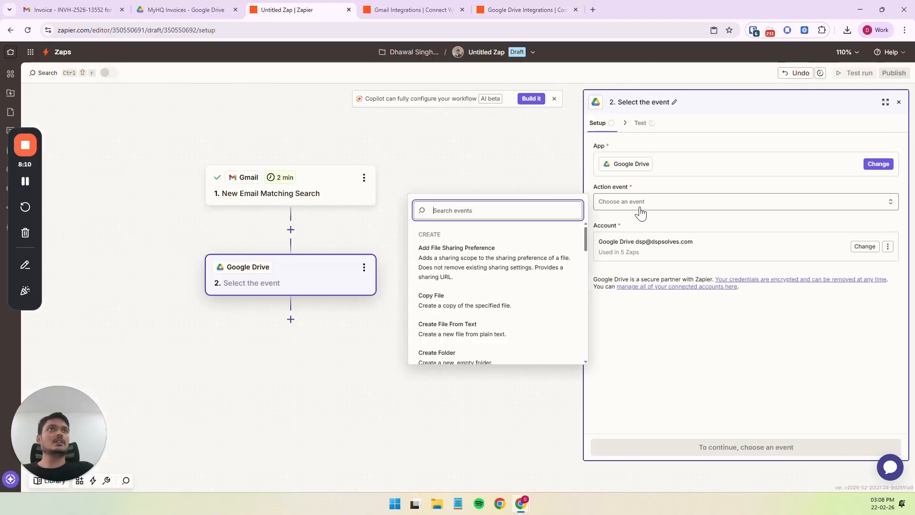
{"action": "type", "text": "upload"}
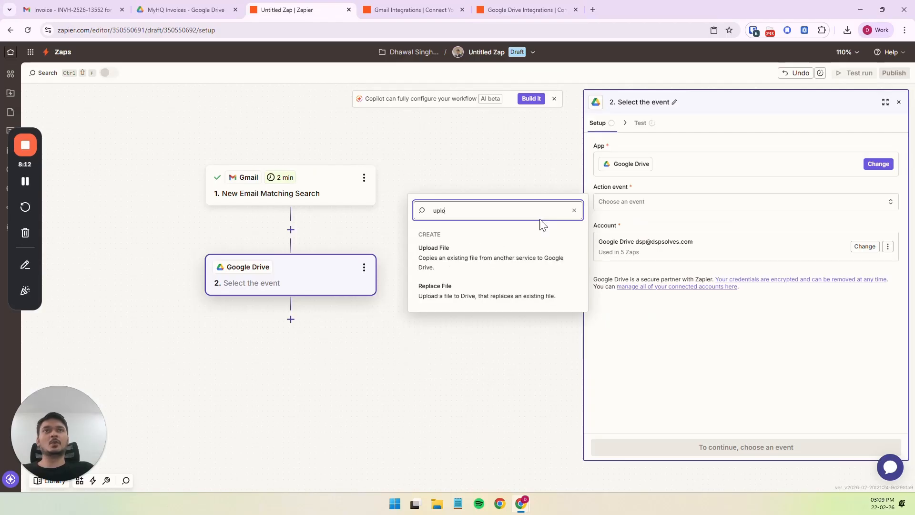
{"action": "left_click", "coordinate": [499, 262]}
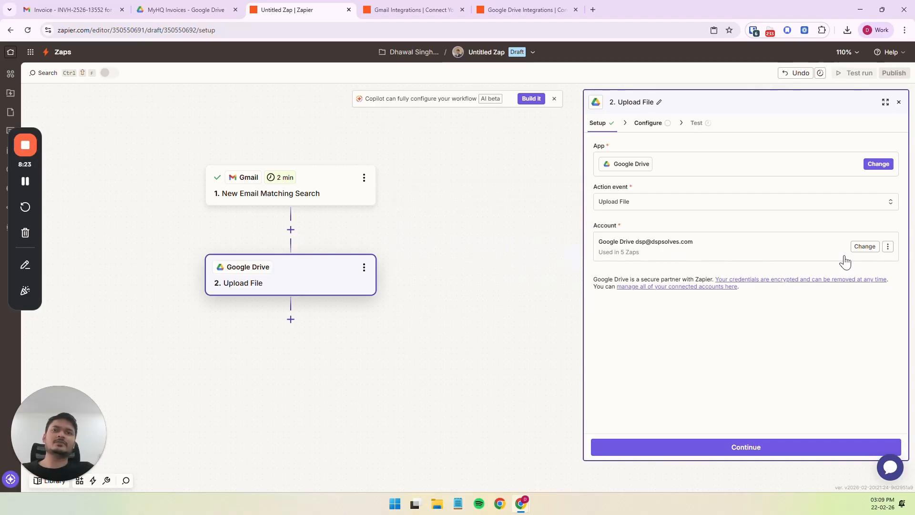
Continue to the Upload File configuration and set its drive to My Google Drive.
{"action": "left_click", "coordinate": [787, 446]}
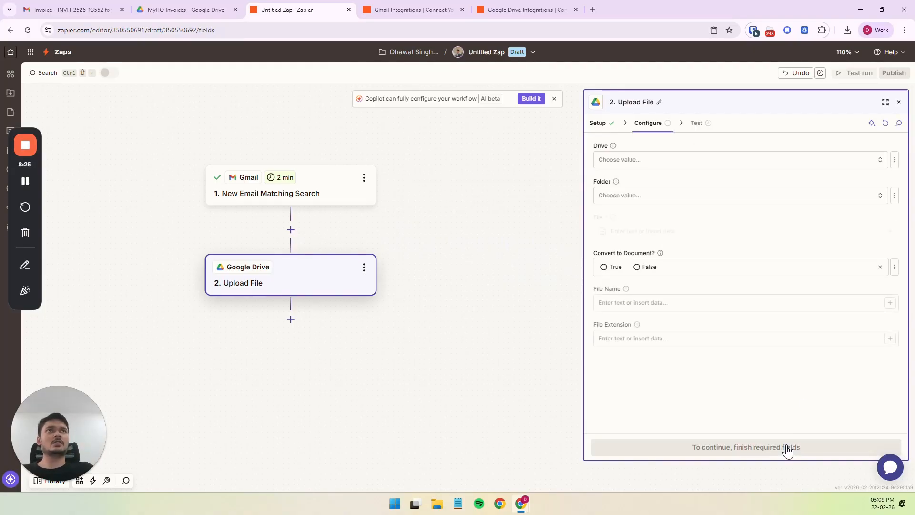
{"action": "left_click", "coordinate": [668, 160]}
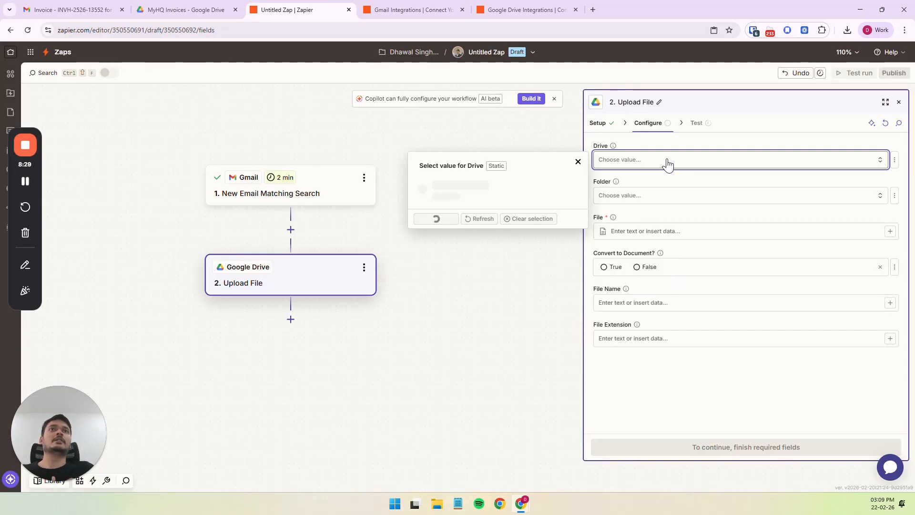
{"action": "left_click", "coordinate": [477, 187]}
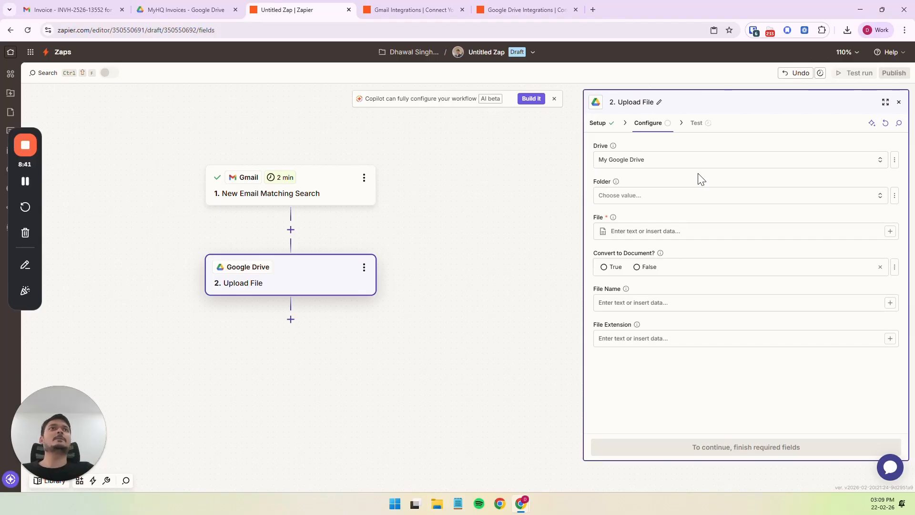
Check the MyHQ Invoices folder's ID in its Google Drive address and choose that folder as the Zap's upload folder.
{"action": "left_click", "coordinate": [709, 201]}
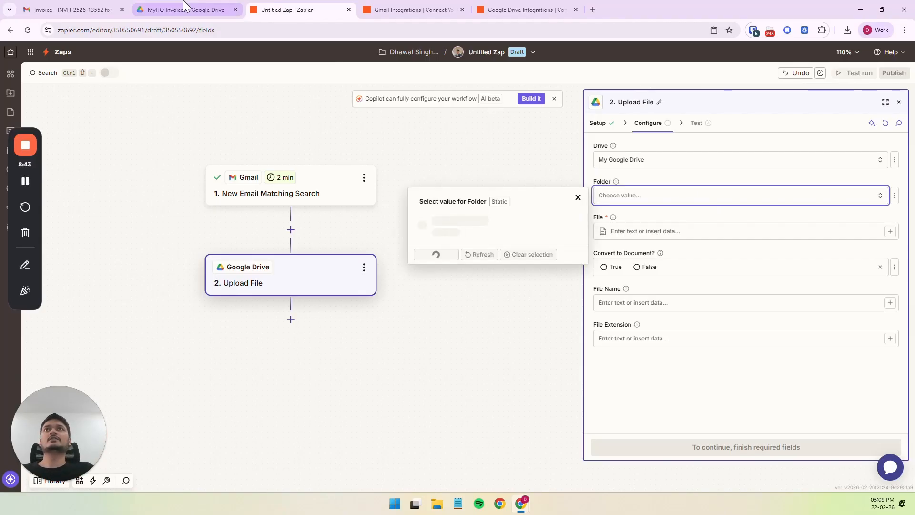
{"action": "left_click", "coordinate": [186, 9]}
{"action": "left_click", "coordinate": [278, 5]}
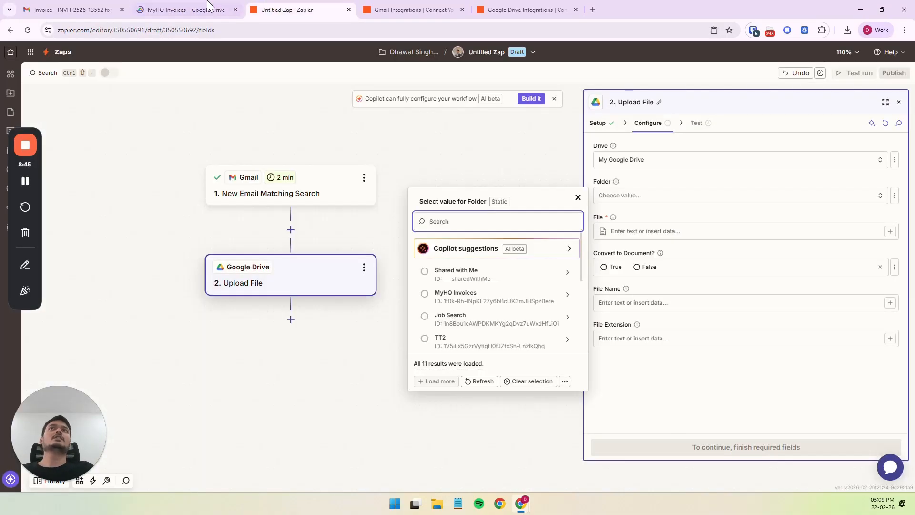
{"action": "left_click", "coordinate": [209, 5]}
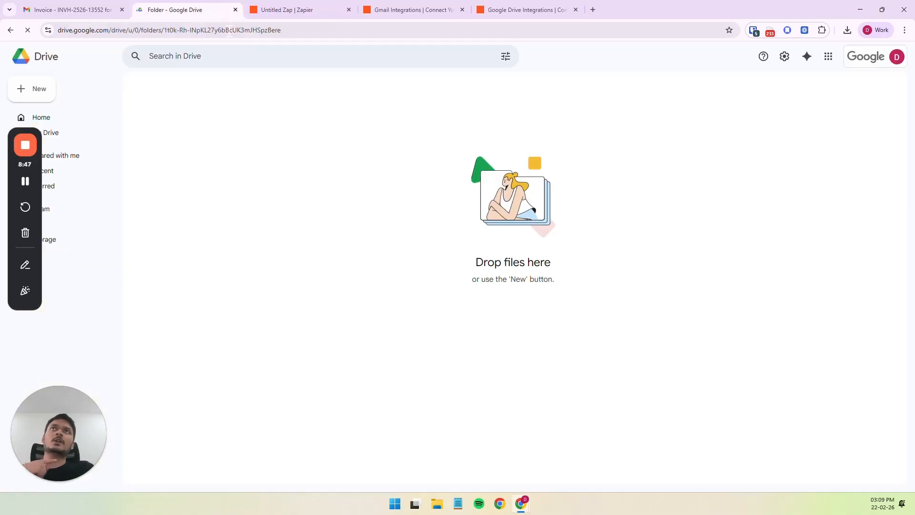
{"action": "left_click_drag", "start_coordinate": [165, 29], "coordinate": [318, 37]}
{"action": "left_click", "coordinate": [383, 93]}
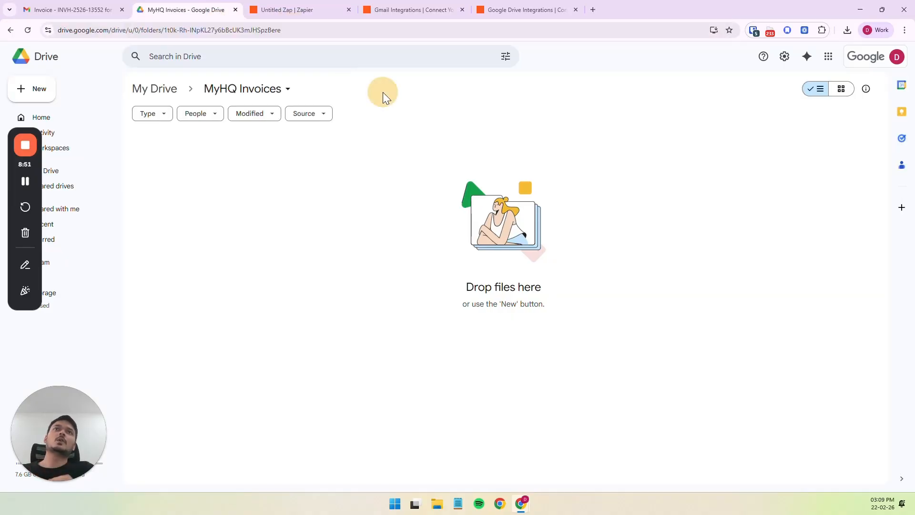
{"action": "left_click", "coordinate": [305, 9]}
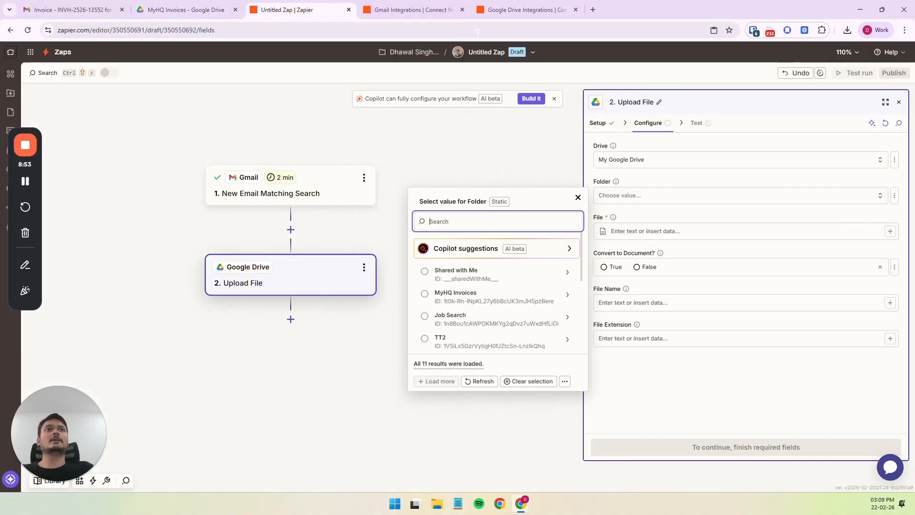
{"action": "left_click", "coordinate": [425, 294]}
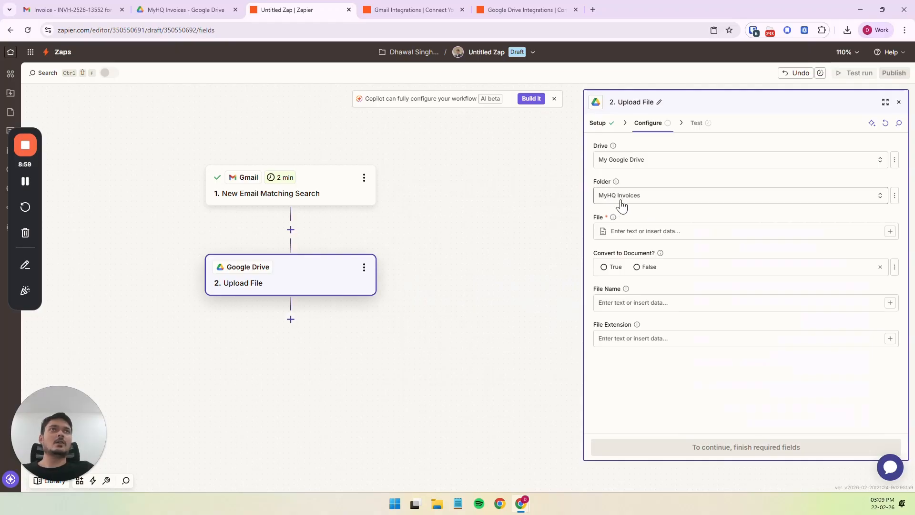
{"action": "left_click", "coordinate": [205, 9]}
{"action": "left_click", "coordinate": [294, 6]}
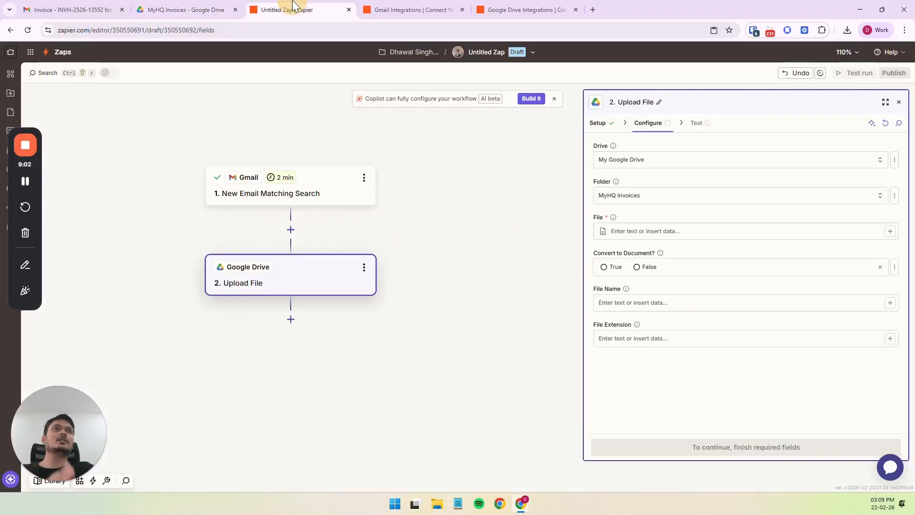
{"action": "right_click", "coordinate": [687, 247]}
{"action": "left_click", "coordinate": [605, 252]}
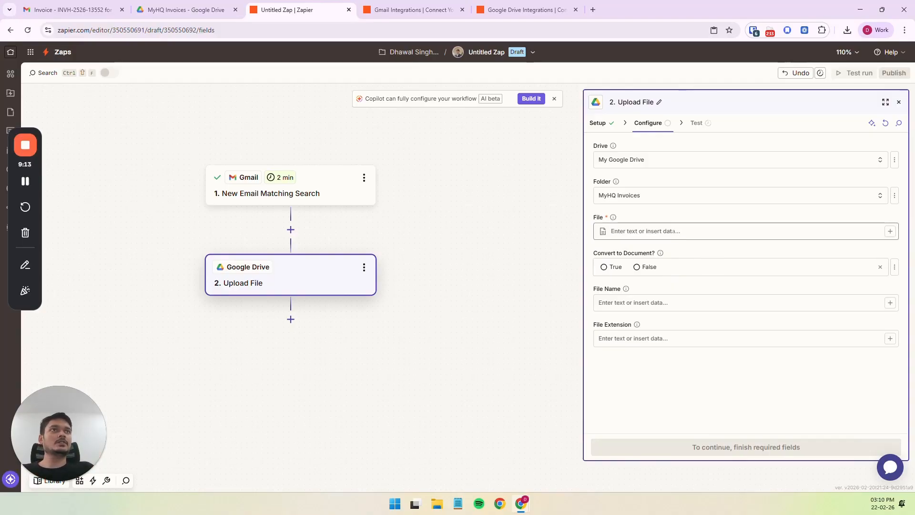
Open the data picker for the Upload File step's File field and search the Gmail data for "file", followed by "attachmen".
{"action": "left_click", "coordinate": [883, 232]}
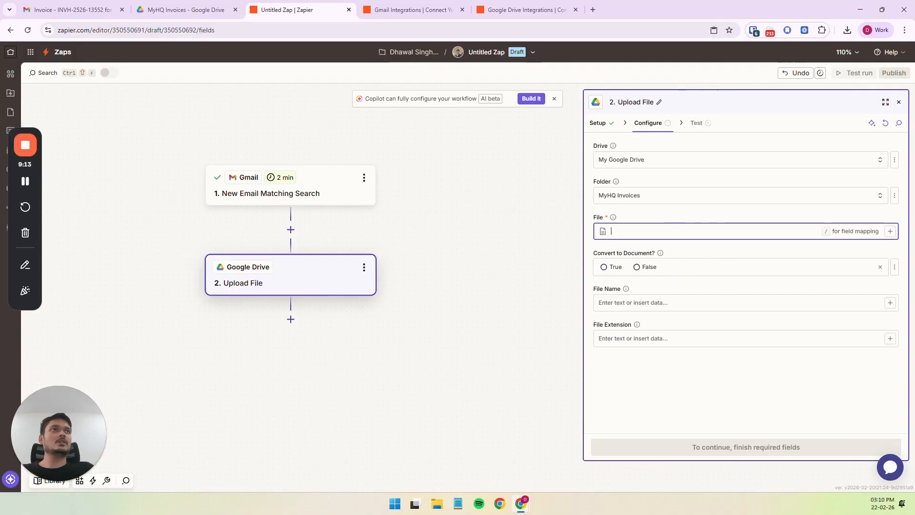
{"action": "left_click", "coordinate": [890, 232]}
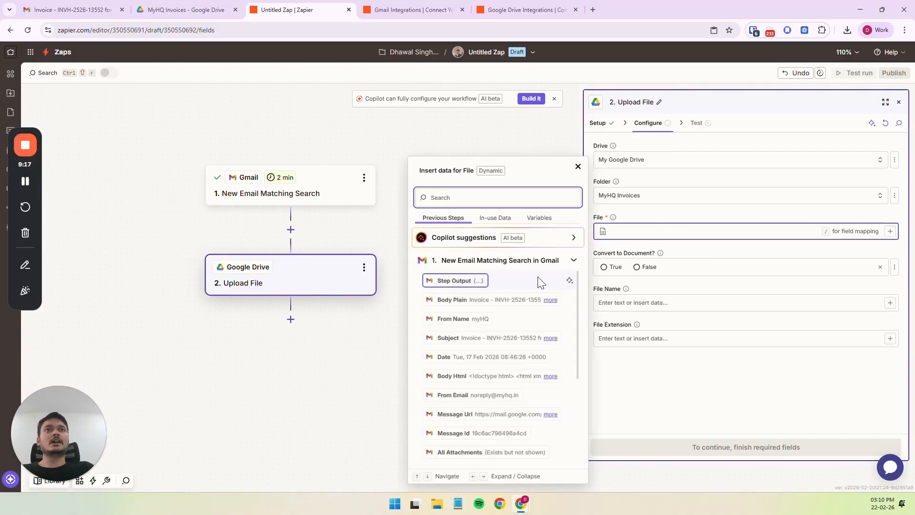
{"action": "left_click", "coordinate": [481, 199]}
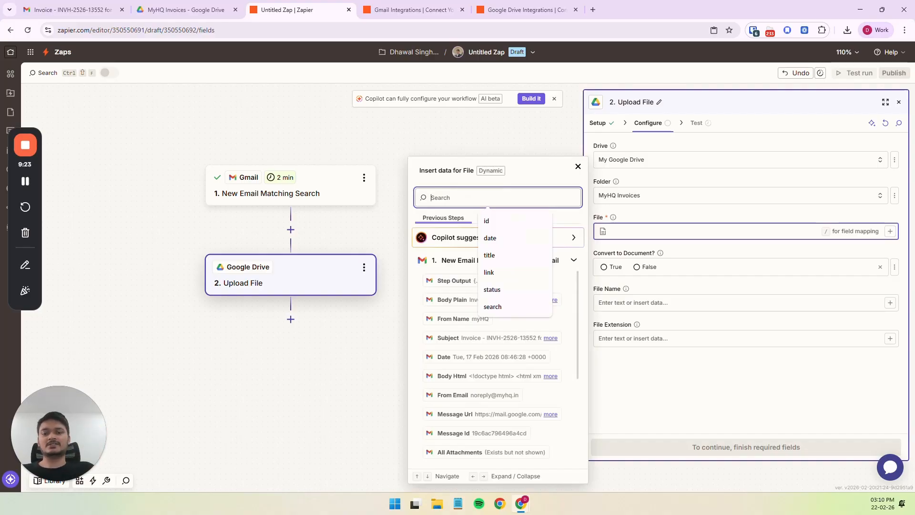
{"action": "type", "text": "file"}
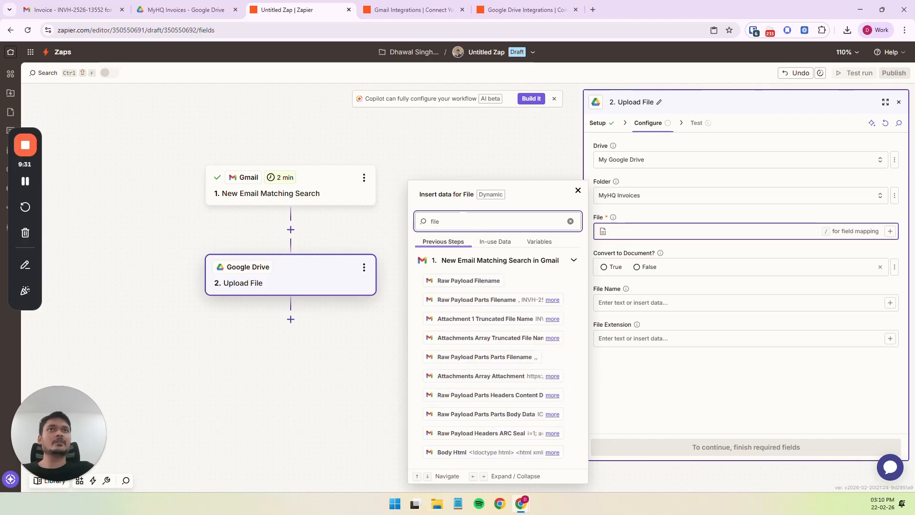
{"action": "double_click", "coordinate": [461, 216]}
{"action": "type", "text": "attac"}
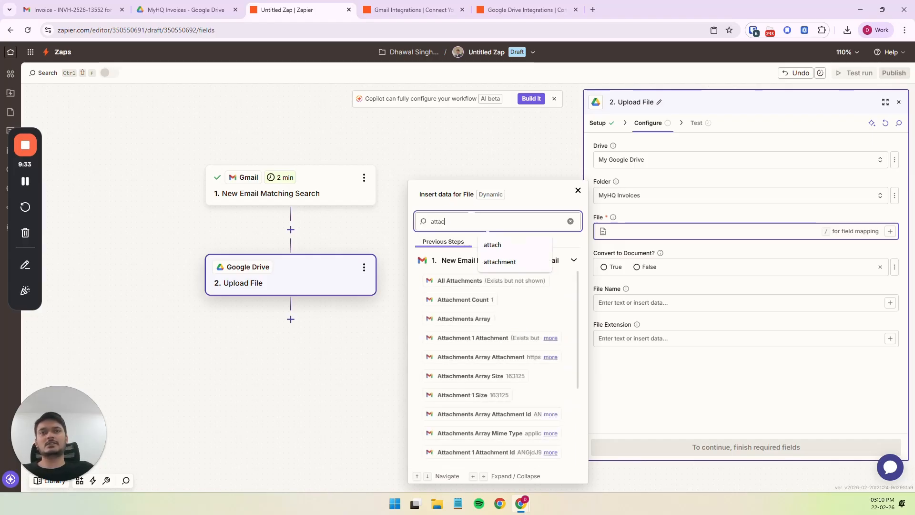
{"action": "type", "text": "hmen"}
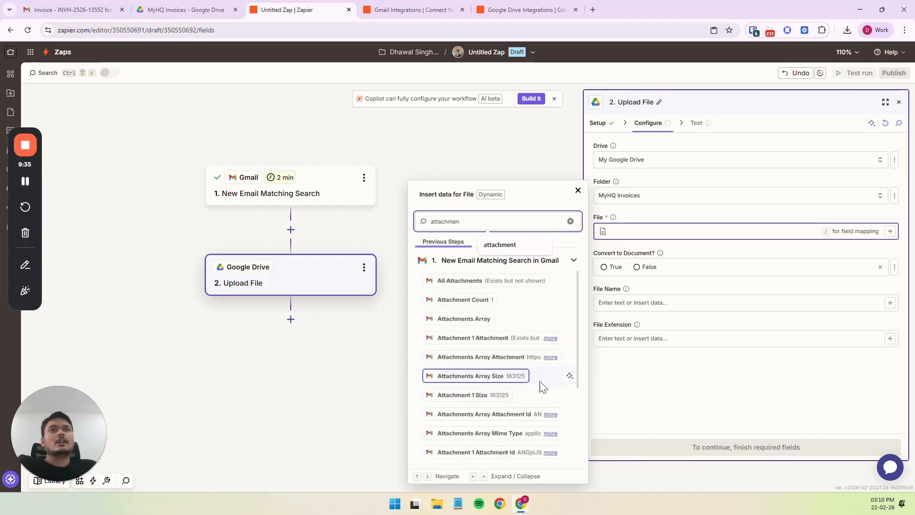
Review the Gmail attachment entries and map Attachment 1 Attachment to the File field.
{"action": "left_click", "coordinate": [551, 339]}
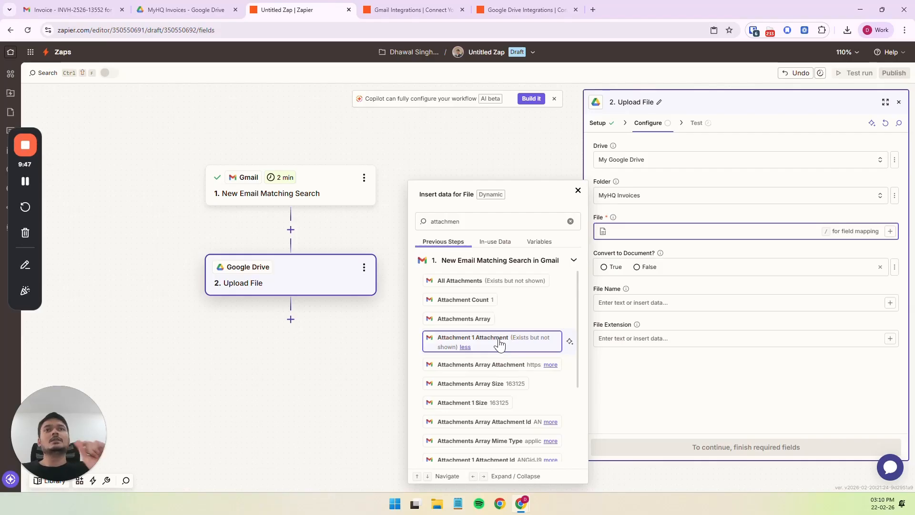
{"action": "scroll", "coordinate": [515, 303], "scroll_direction": "down", "scroll_amount": 4}
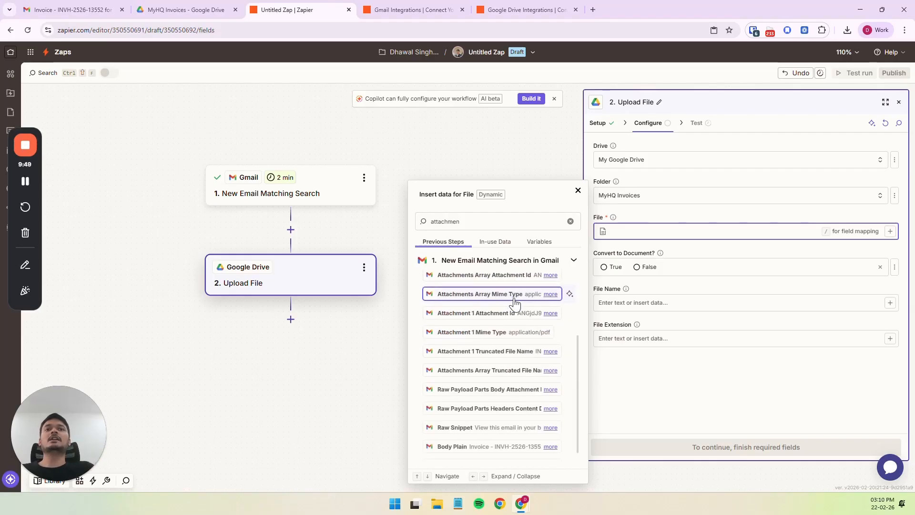
{"action": "scroll", "coordinate": [515, 302], "scroll_direction": "up", "scroll_amount": 4}
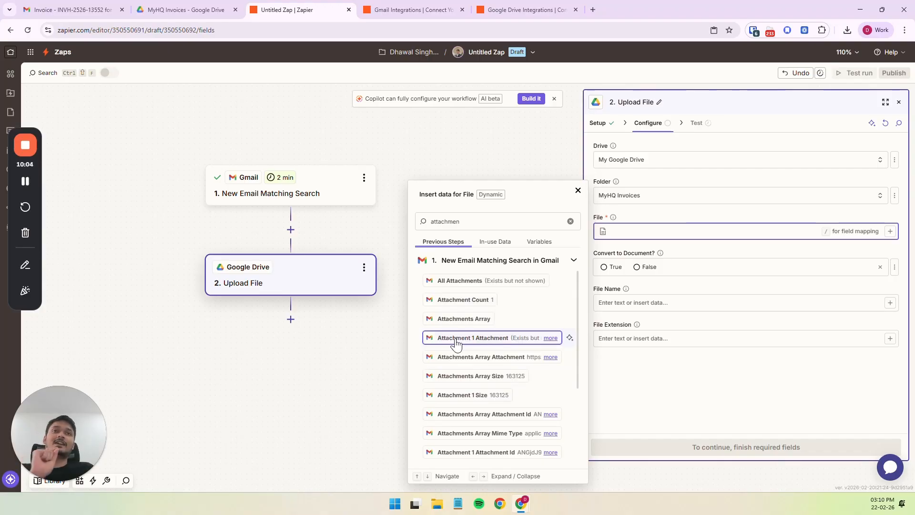
{"action": "left_click", "coordinate": [551, 338]}
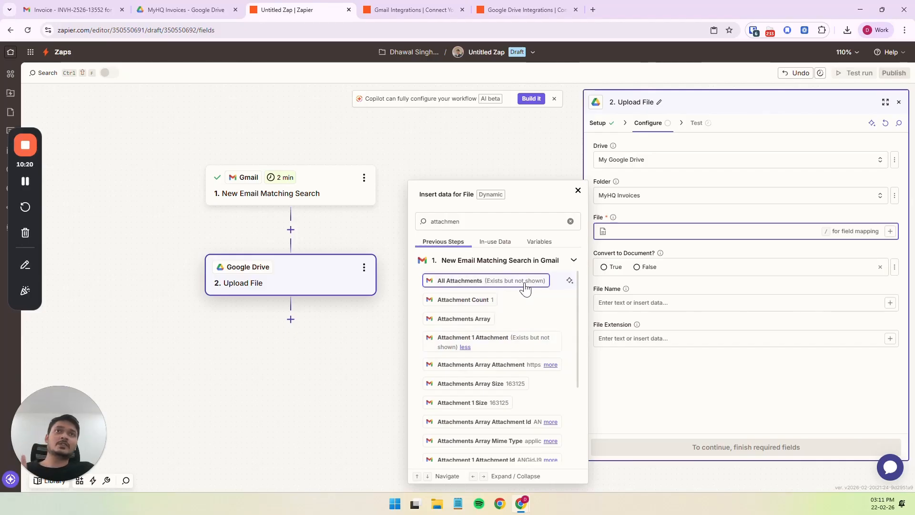
{"action": "left_click", "coordinate": [499, 347]}
{"action": "left_click", "coordinate": [681, 253]}
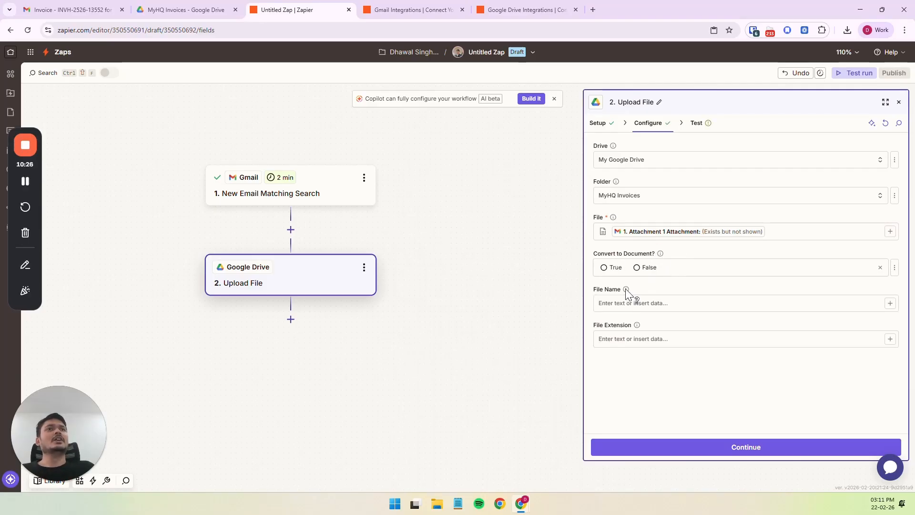
Read the File Name field's help, check the attachment's name in the myHQ invoice email in Gmail, and return to the Zap editor.
{"action": "mouse_move", "coordinate": [626, 289]}
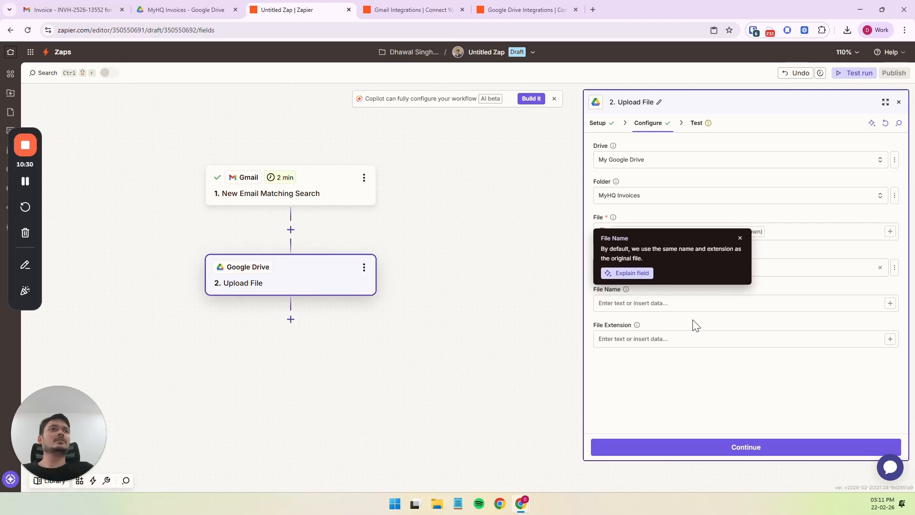
{"action": "left_click", "coordinate": [740, 238]}
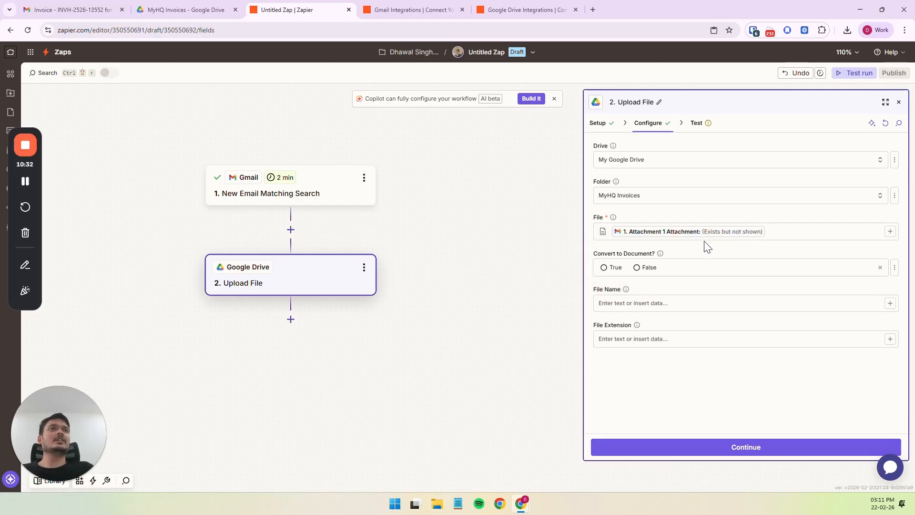
{"action": "left_click", "coordinate": [88, 11]}
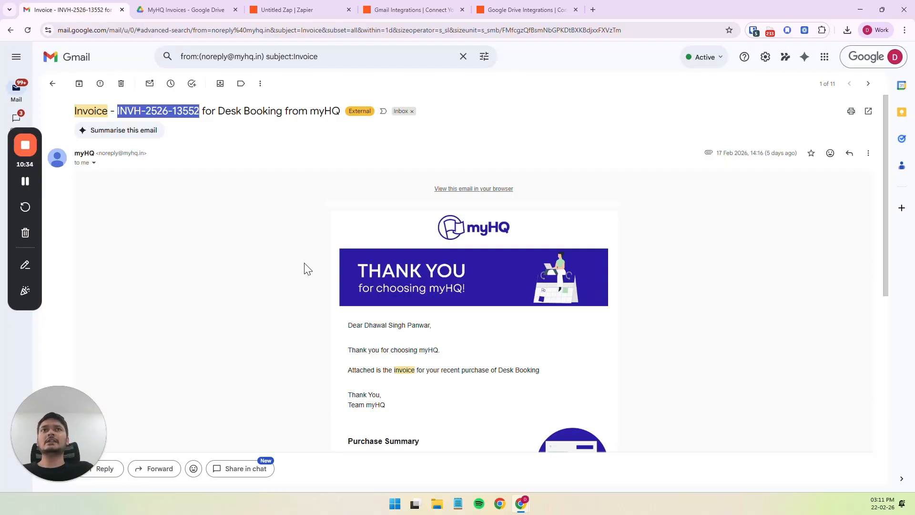
{"action": "scroll", "coordinate": [215, 240], "scroll_direction": "down", "scroll_amount": 8}
{"action": "mouse_move", "coordinate": [146, 368]}
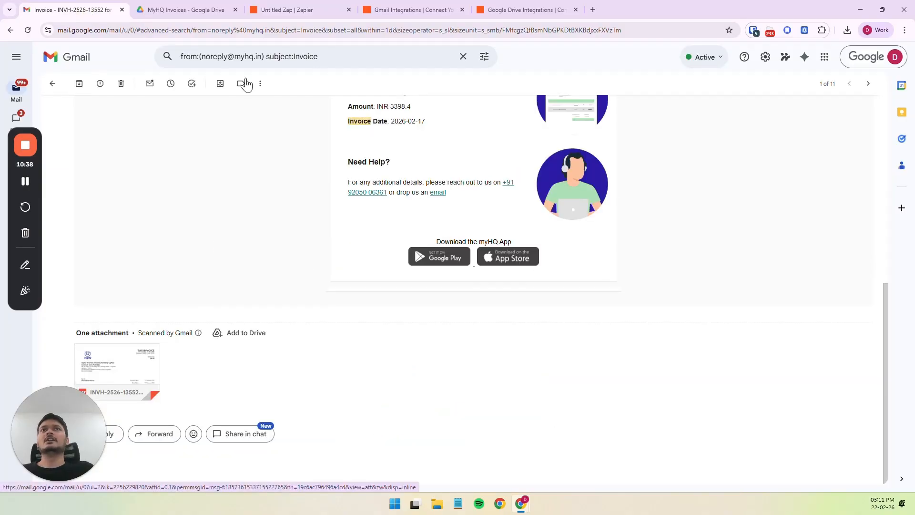
{"action": "left_click", "coordinate": [317, 7]}
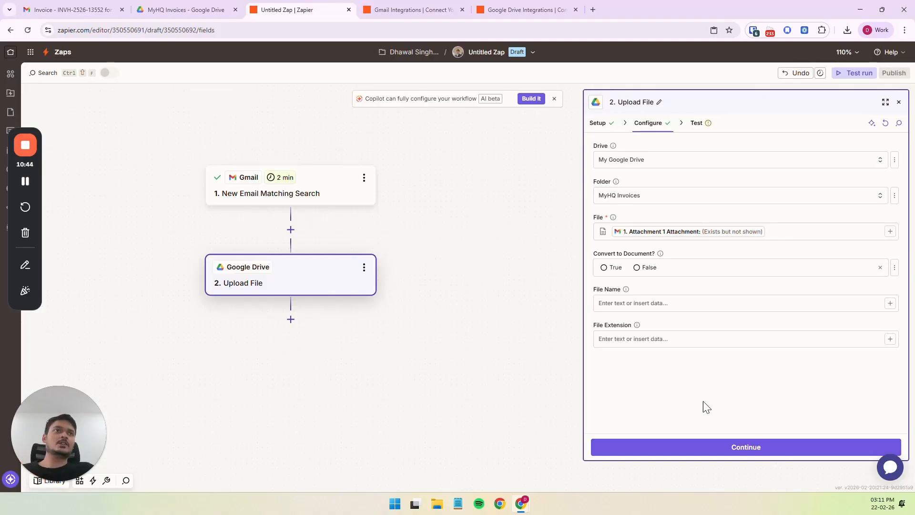
Continue to the Upload File test, run it, and examine the folder and file values in its input data.
{"action": "left_click", "coordinate": [743, 448]}
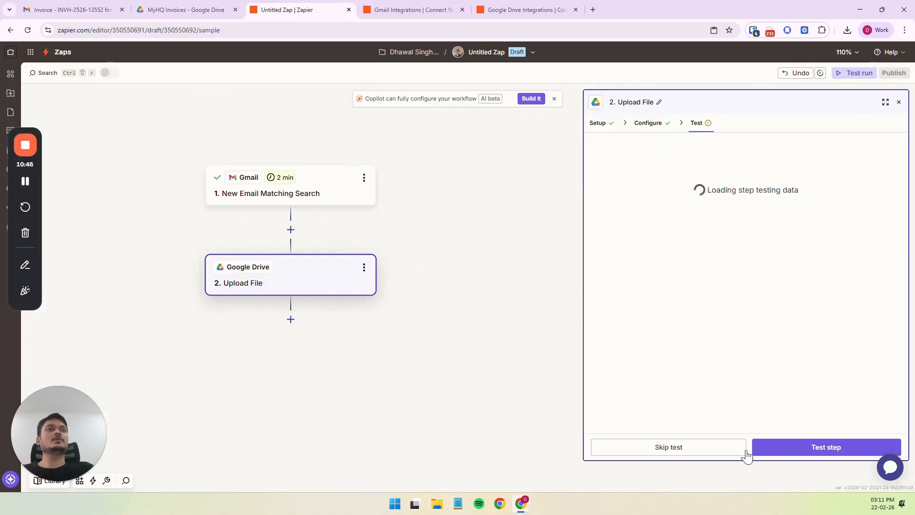
{"action": "left_click", "coordinate": [775, 448]}
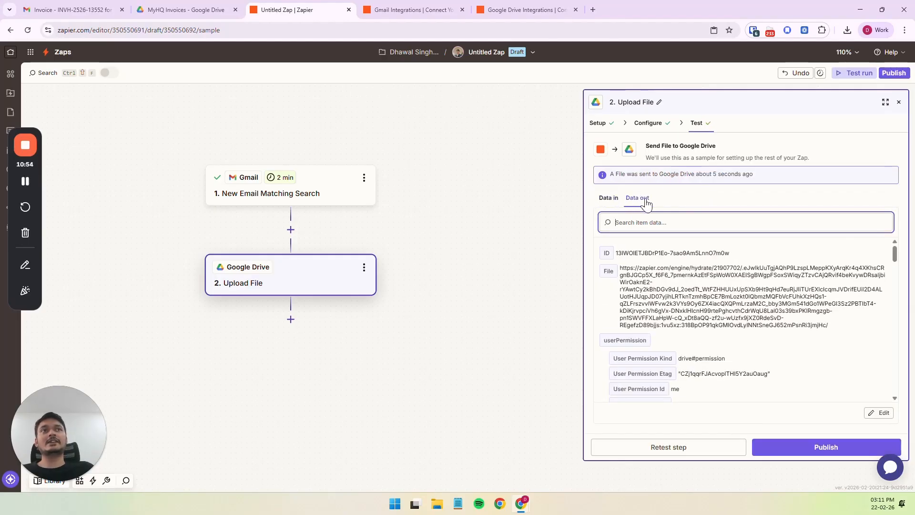
{"action": "left_click", "coordinate": [609, 198]}
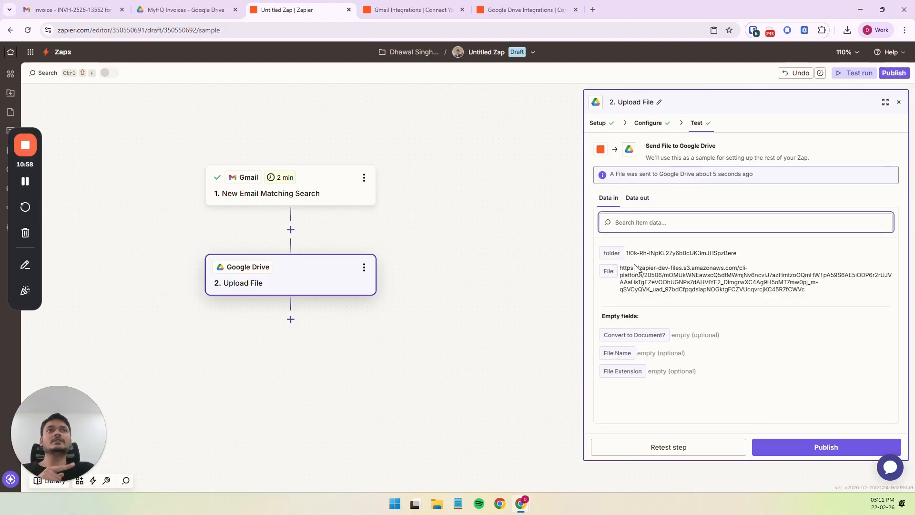
{"action": "left_click_drag", "start_coordinate": [635, 267], "coordinate": [666, 282]}
{"action": "left_click", "coordinate": [662, 270]}
Examine the Upload File test's output data, including the file's ID, file link, owner name and parent folder details.
{"action": "left_click", "coordinate": [638, 197]}
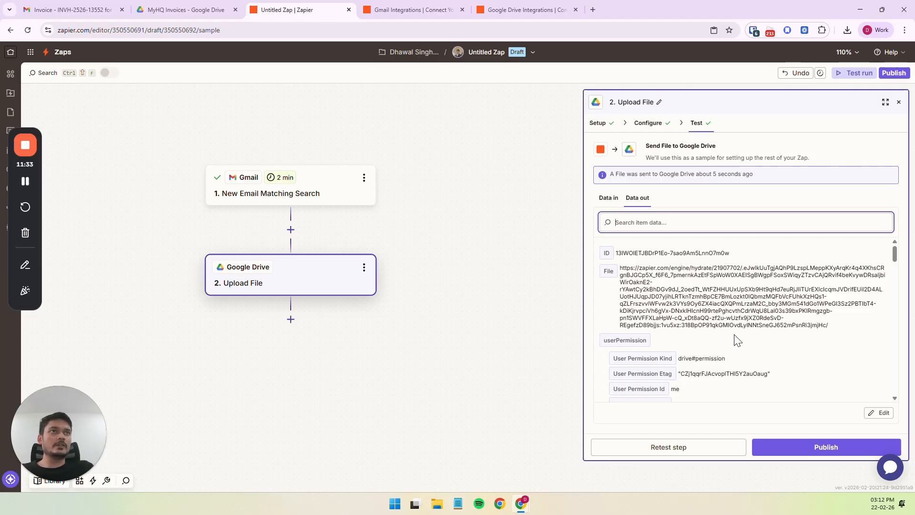
{"action": "left_click", "coordinate": [618, 257]}
{"action": "left_click_drag", "start_coordinate": [617, 253], "coordinate": [777, 268]}
{"action": "left_click", "coordinate": [651, 286]}
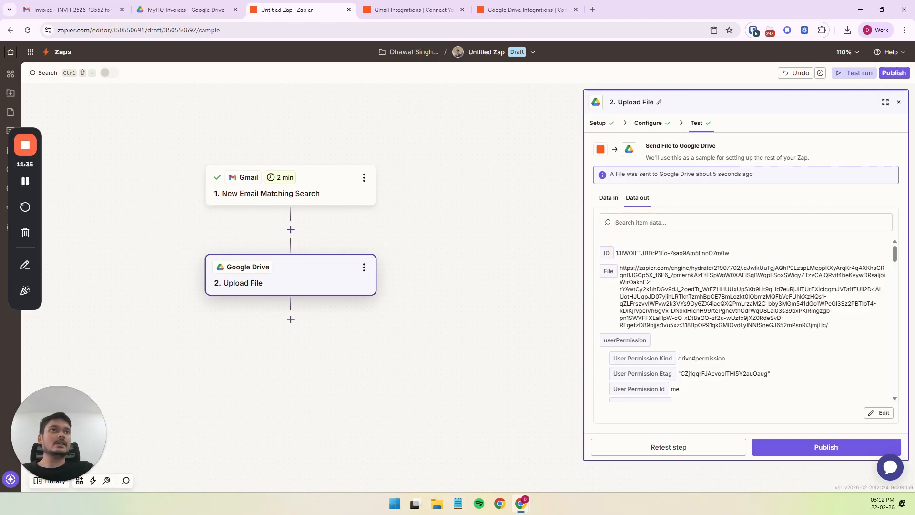
{"action": "left_click_drag", "start_coordinate": [621, 269], "coordinate": [687, 317]}
{"action": "left_click", "coordinate": [687, 317]}
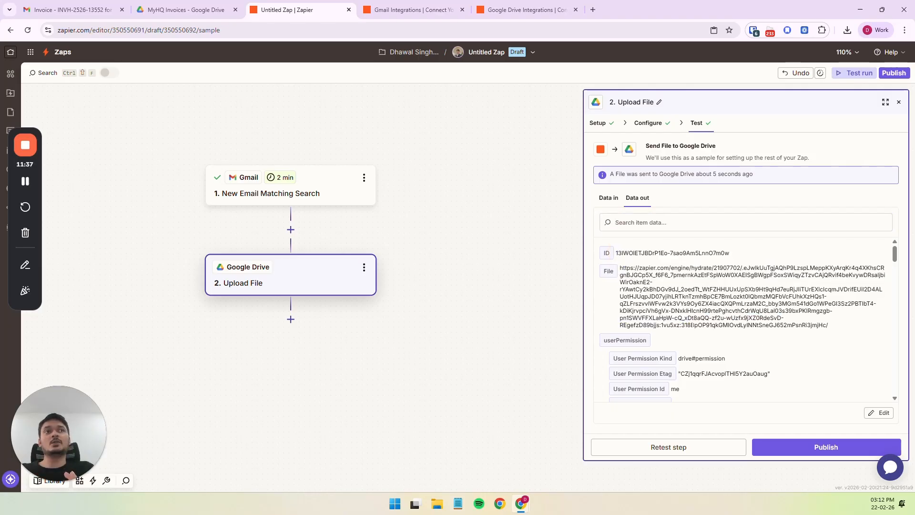
{"action": "scroll", "coordinate": [687, 317], "scroll_direction": "down", "scroll_amount": 3}
{"action": "scroll", "coordinate": [691, 326], "scroll_direction": "down", "scroll_amount": 1}
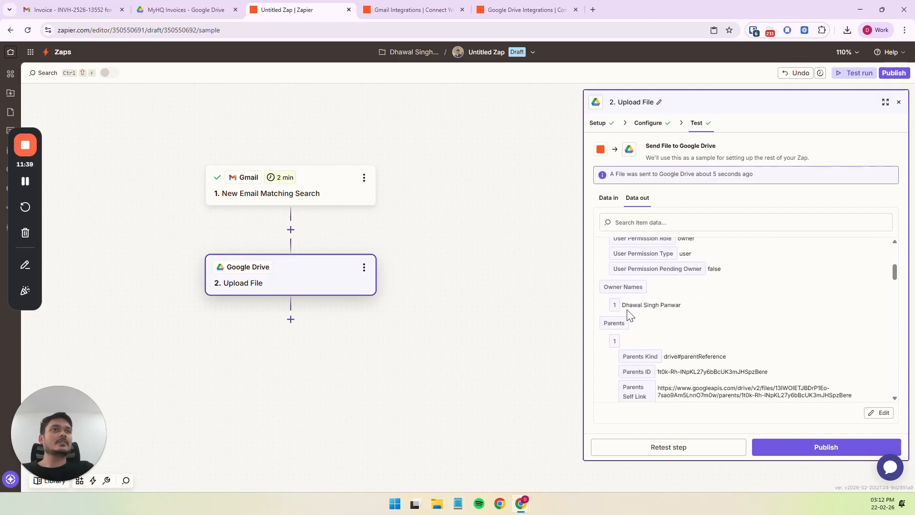
{"action": "left_click_drag", "start_coordinate": [626, 308], "coordinate": [657, 307]}
{"action": "left_click", "coordinate": [660, 316]}
{"action": "scroll", "coordinate": [663, 322], "scroll_direction": "down", "scroll_amount": 2}
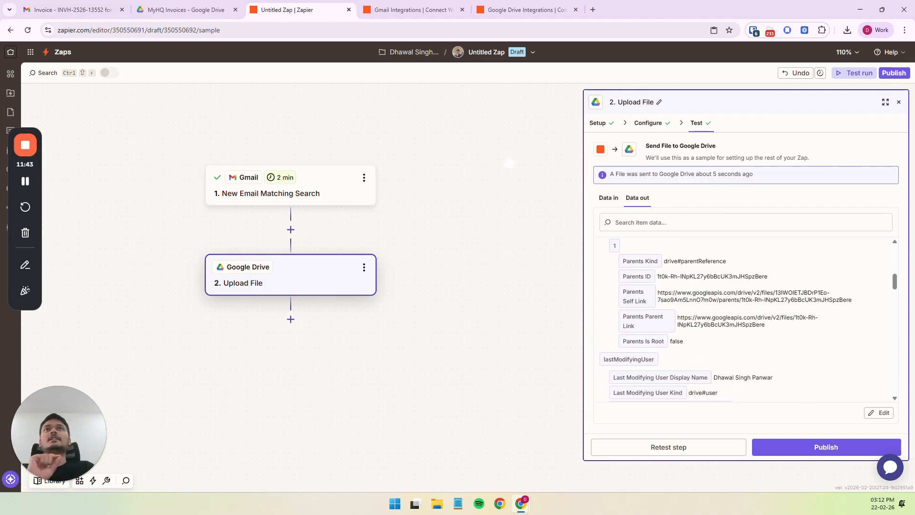
Check the MyHQ Invoices folder in Google Drive for the uploaded PDF, and review the file link in the Zap's test output.
{"action": "left_click", "coordinate": [151, 10]}
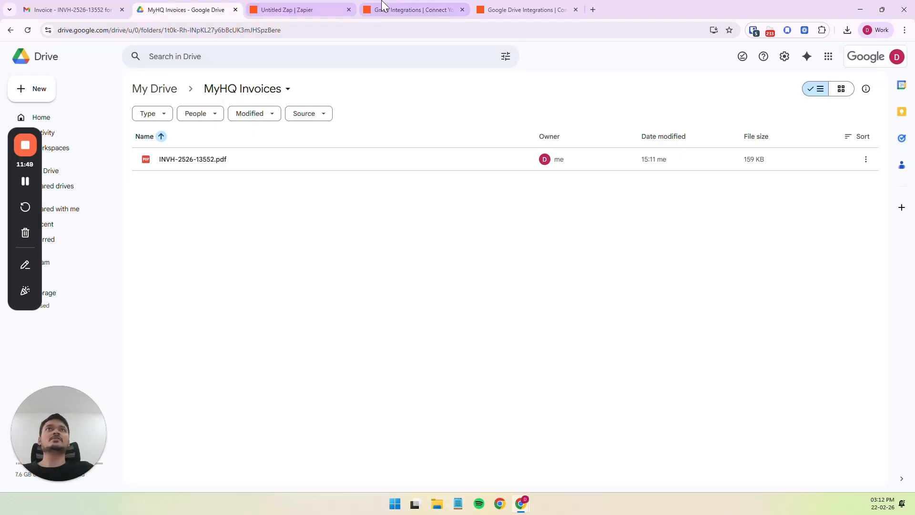
{"action": "left_click", "coordinate": [329, 9]}
{"action": "scroll", "coordinate": [784, 322], "scroll_direction": "down", "scroll_amount": 2}
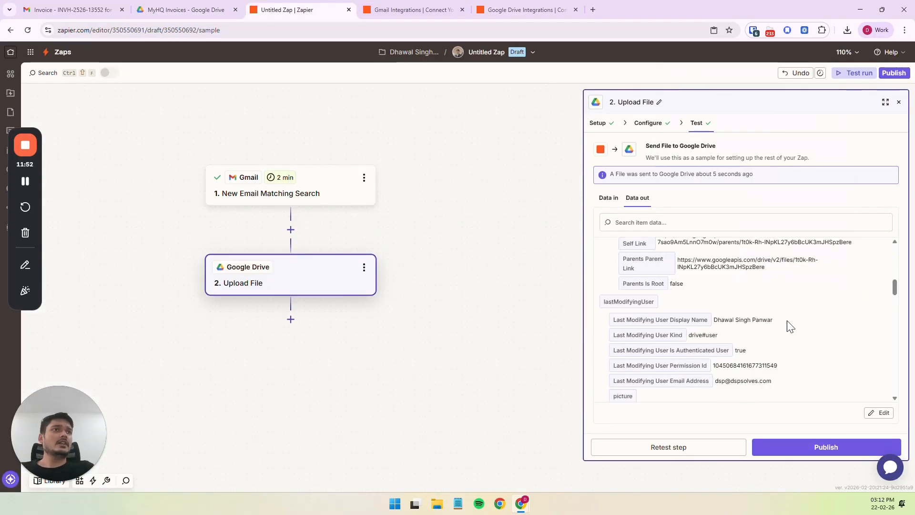
{"action": "left_click_drag", "start_coordinate": [896, 291], "coordinate": [888, 240]}
{"action": "right_click", "coordinate": [803, 274]}
{"action": "left_click", "coordinate": [806, 286]}
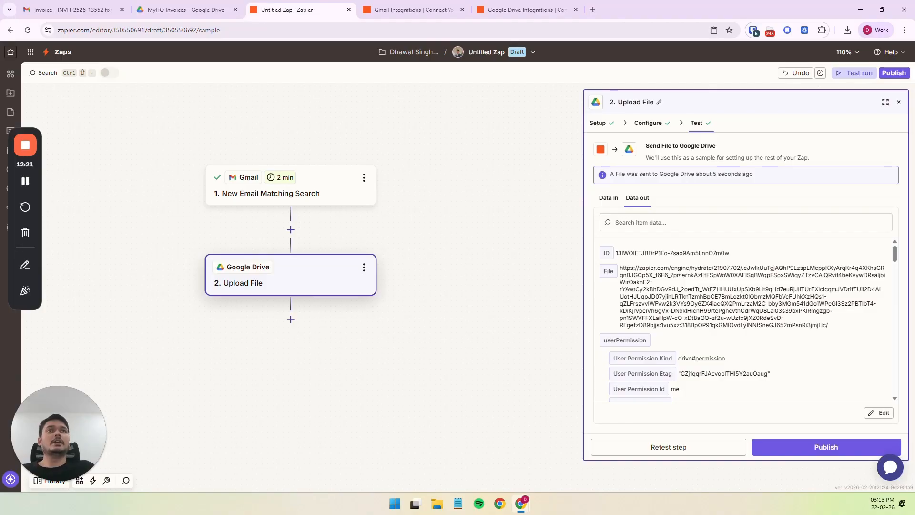
{"action": "right_click", "coordinate": [681, 268]}
{"action": "left_click", "coordinate": [728, 305]}
Search the test's output data for "url" and go through the matches, inspecting the Download Url entry.
{"action": "left_click", "coordinate": [702, 227]}
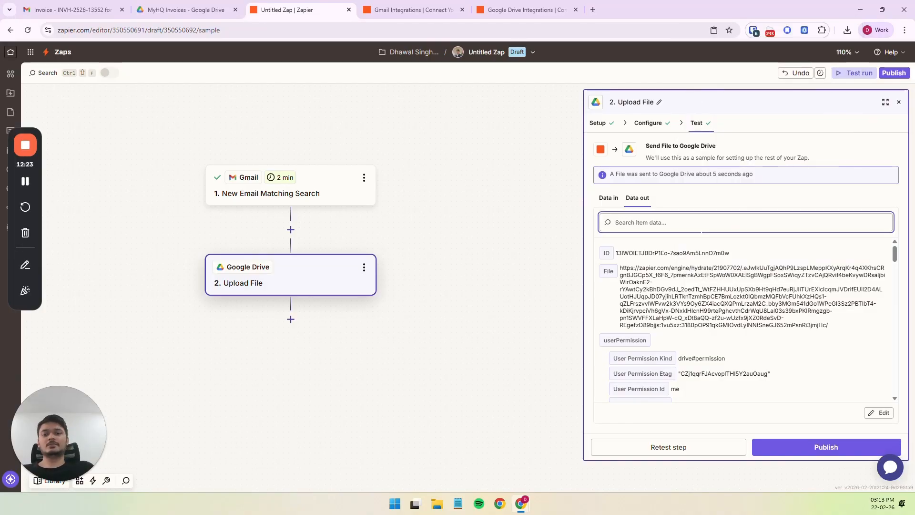
{"action": "type", "text": "url"}
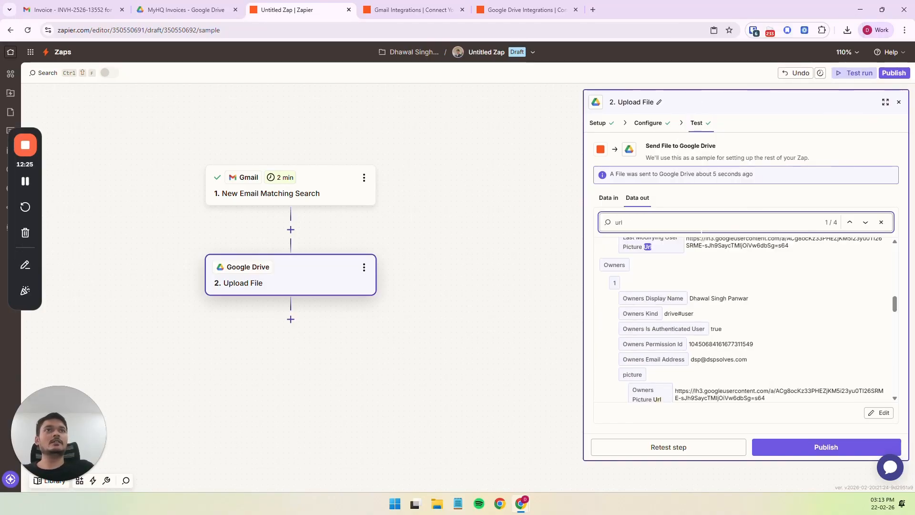
{"action": "left_click", "coordinate": [865, 222]}
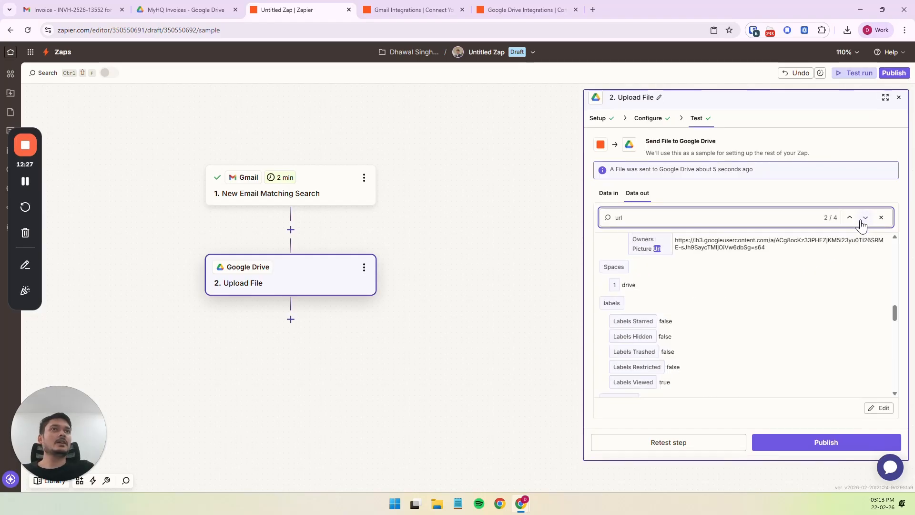
{"action": "left_click", "coordinate": [863, 220]}
{"action": "left_click", "coordinate": [865, 219]}
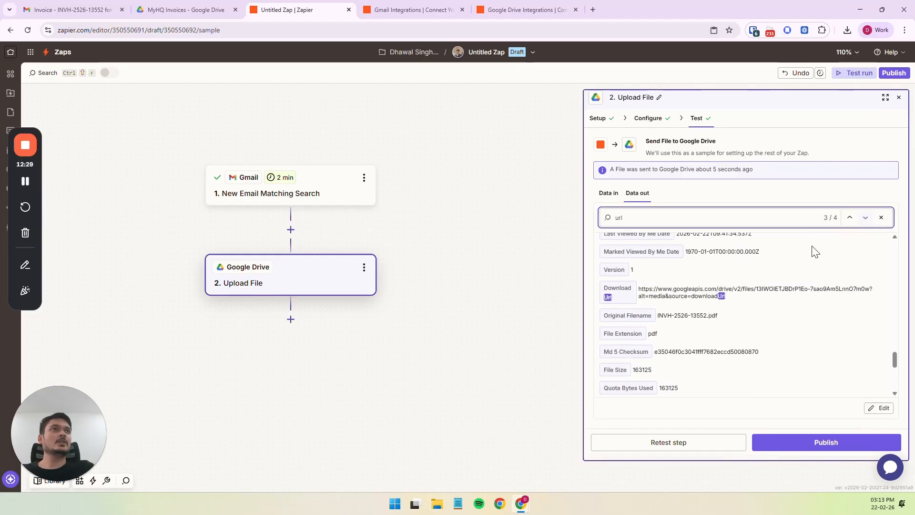
{"action": "left_click", "coordinate": [867, 220]}
{"action": "left_click", "coordinate": [851, 220]}
{"action": "scroll", "coordinate": [690, 313], "scroll_direction": "up", "scroll_amount": 1}
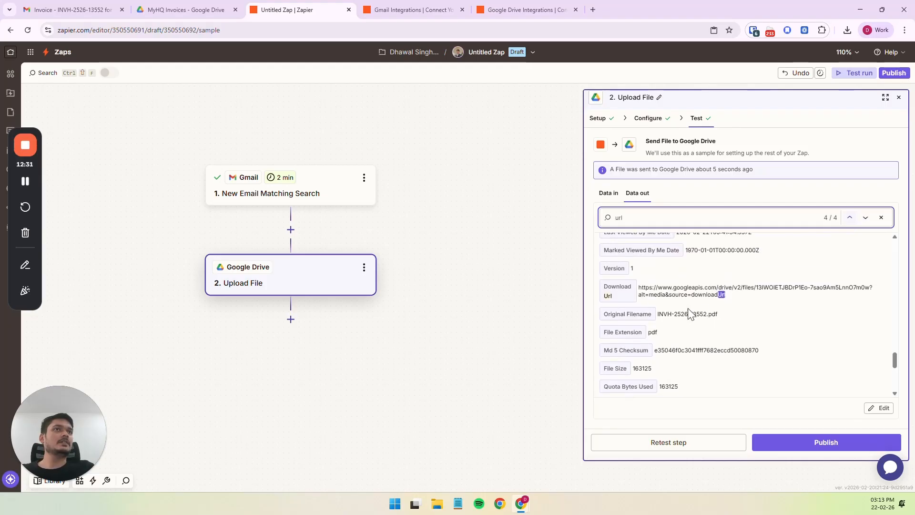
Search the test's output data for "link" and go through the matches to the Alternate Link entry.
{"action": "double_click", "coordinate": [619, 218]}
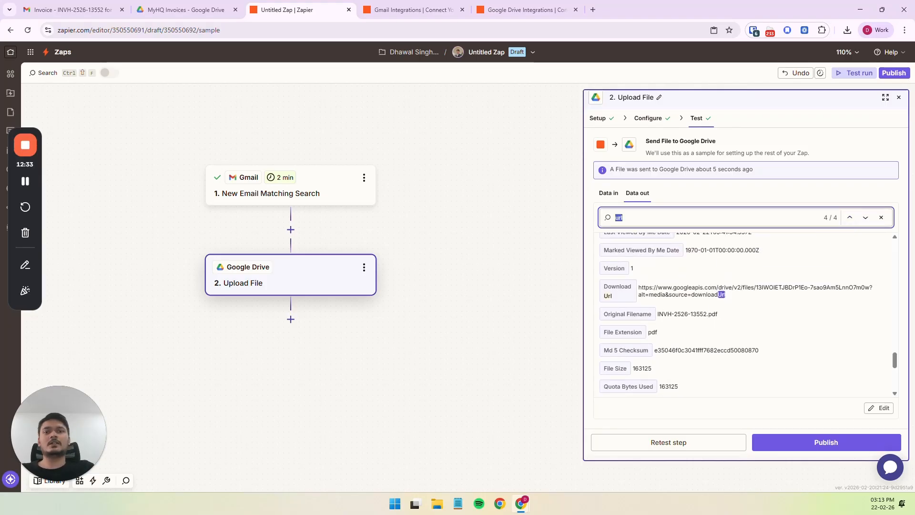
{"action": "type", "text": "link"}
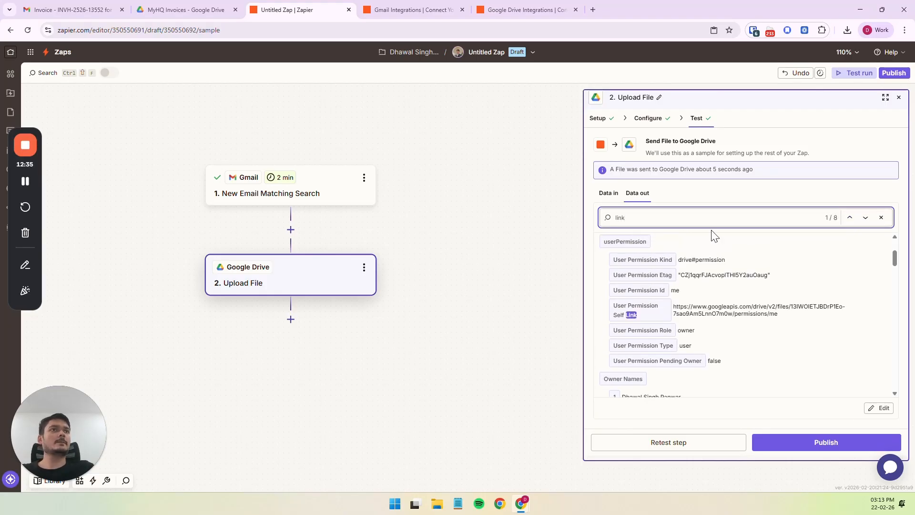
{"action": "left_click", "coordinate": [868, 218]}
{"action": "left_click", "coordinate": [868, 218]}
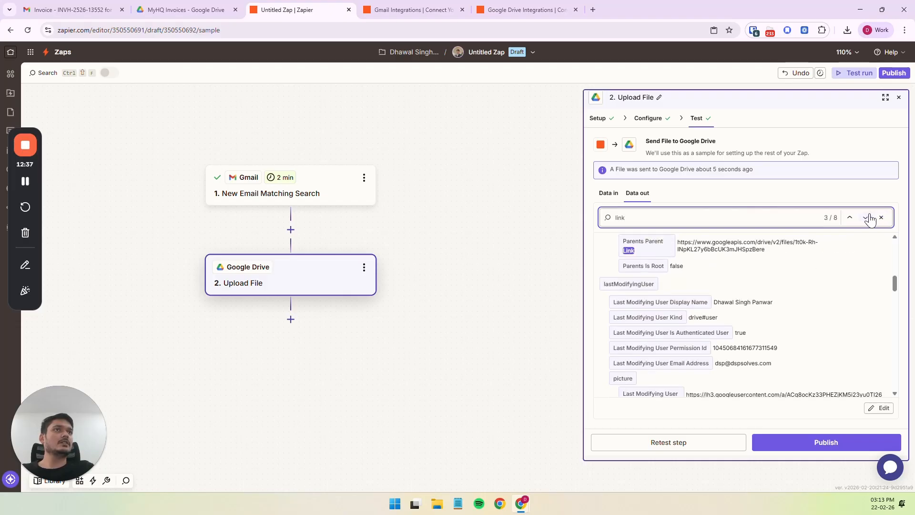
{"action": "left_click", "coordinate": [868, 218]}
{"action": "scroll", "coordinate": [674, 317], "scroll_direction": "up", "scroll_amount": 2}
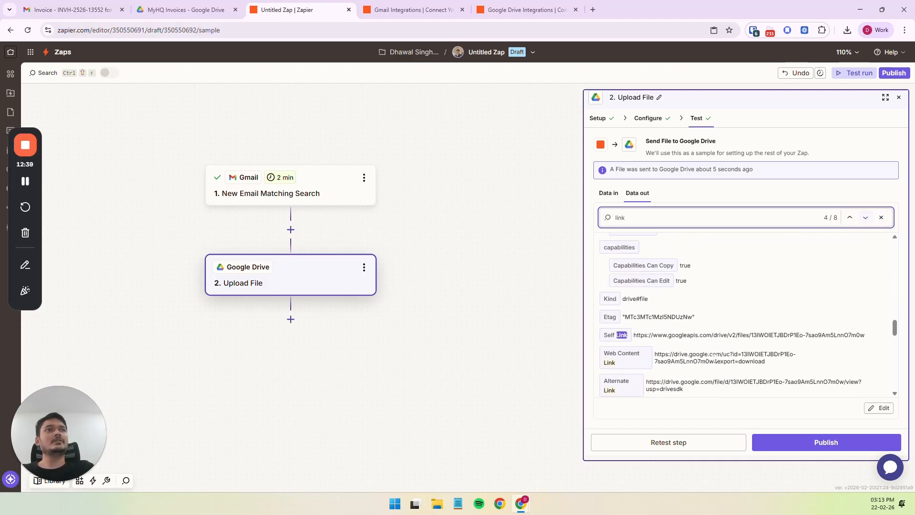
{"action": "scroll", "coordinate": [639, 341], "scroll_direction": "down", "scroll_amount": 1}
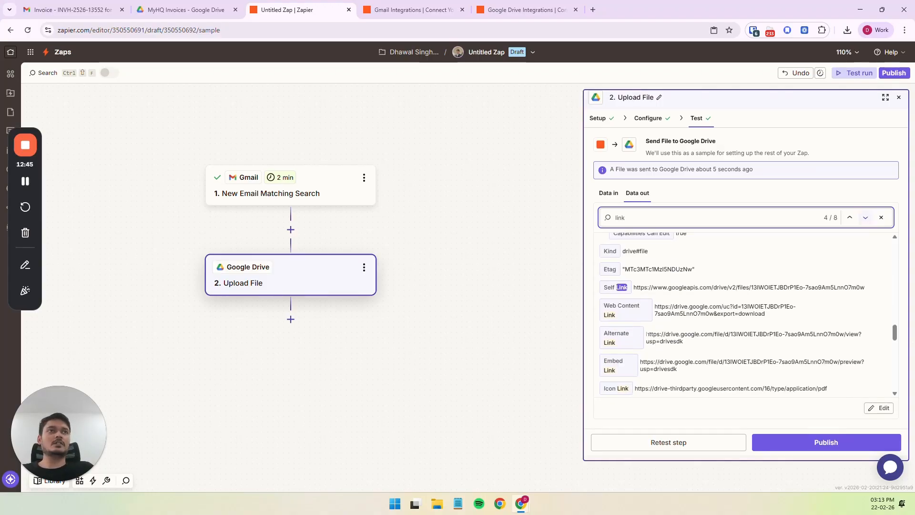
Open the Alternate Link URL from the test output in a new tab to view the uploaded invoice PDF.
{"action": "left_click_drag", "start_coordinate": [646, 334], "coordinate": [707, 343]}
{"action": "left_click", "coordinate": [705, 343]}
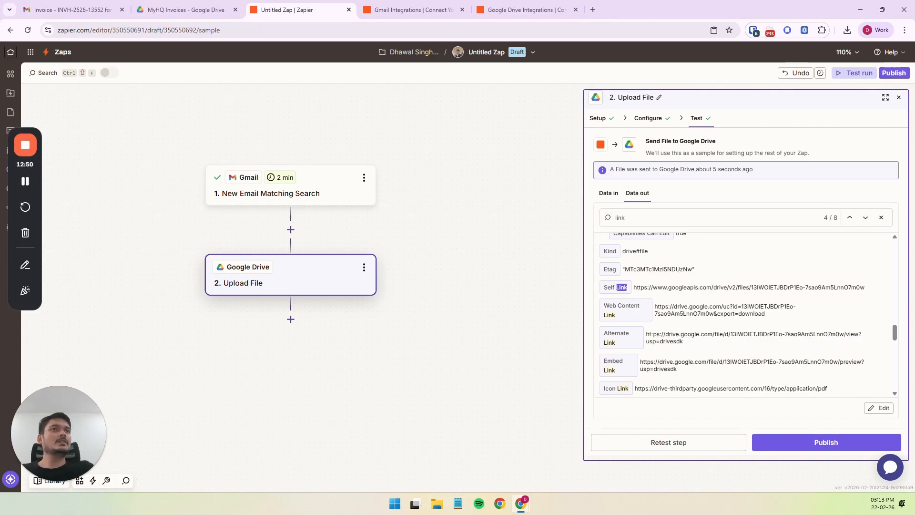
{"action": "mouse_move", "coordinate": [647, 334]}
{"action": "left_mouse_down"}
{"action": "mouse_move", "coordinate": [696, 347]}
{"action": "mouse_move", "coordinate": [646, 333]}
{"action": "left_mouse_up"}
{"action": "left_click", "coordinate": [698, 344]}
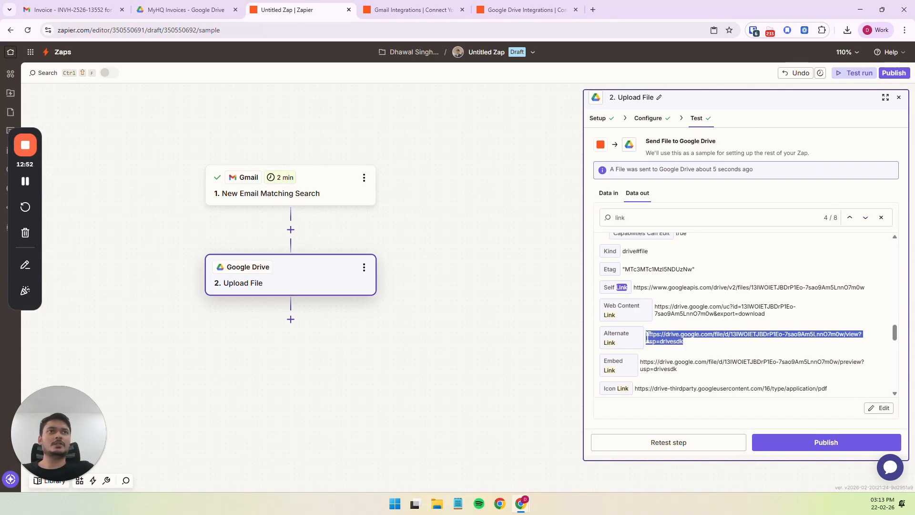
{"action": "right_click", "coordinate": [666, 337]}
{"action": "left_click", "coordinate": [706, 376]}
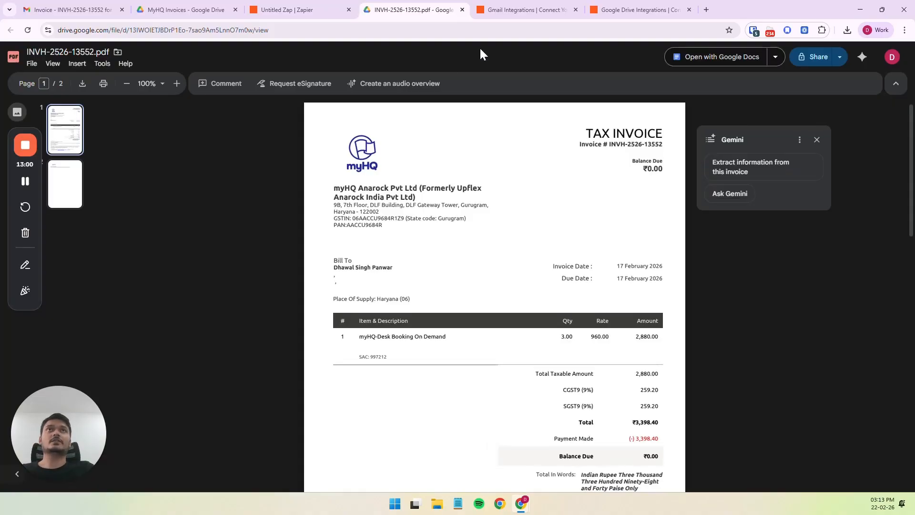
Return to the Zap and rename it as Auto Invoice Uploader.
{"action": "left_click", "coordinate": [297, 1]}
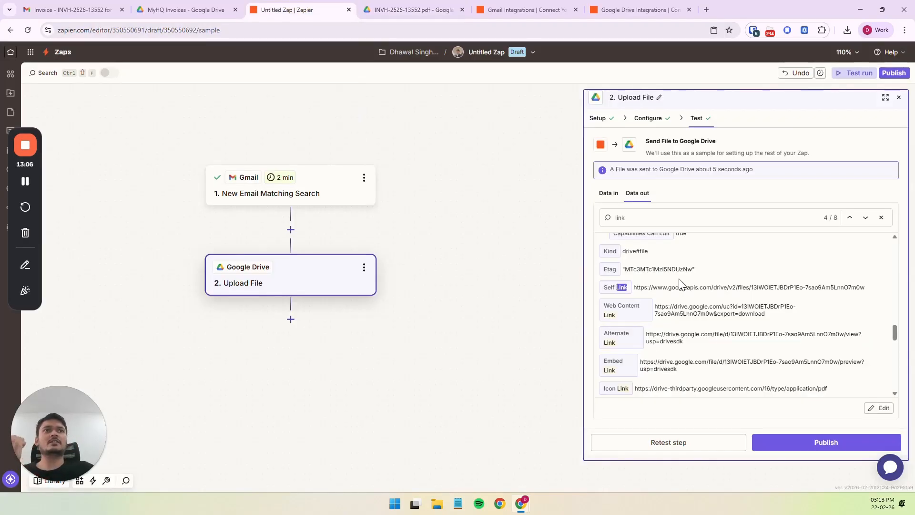
{"action": "left_click", "coordinate": [532, 52]}
{"action": "left_click", "coordinate": [456, 79]}
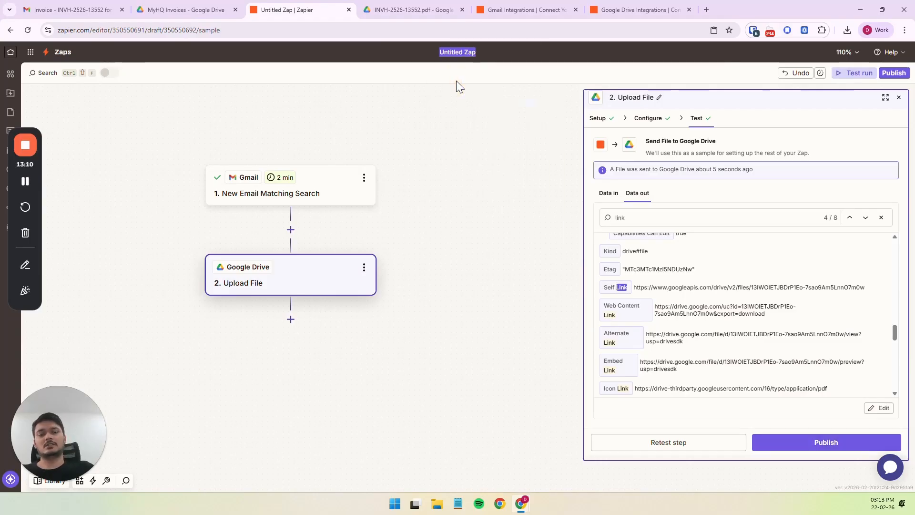
{"action": "type", "text": "Invoice "}
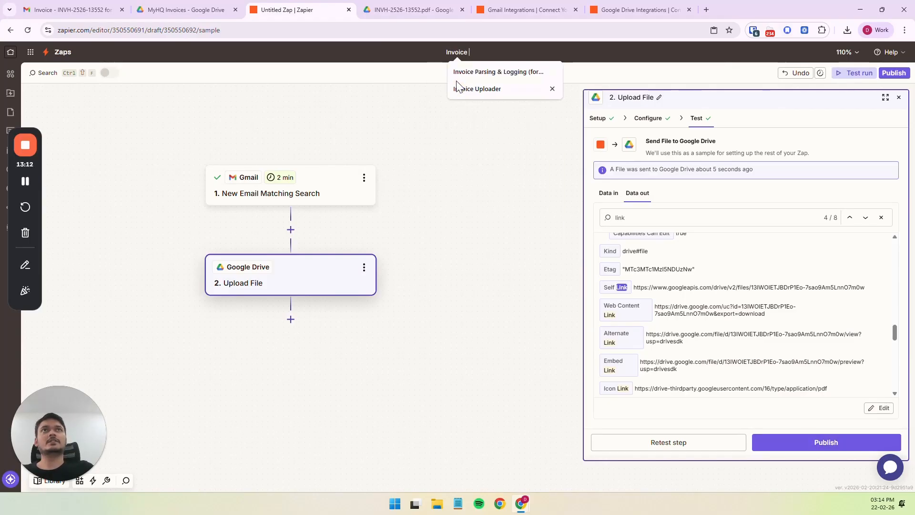
{"action": "type", "text": "Up"}
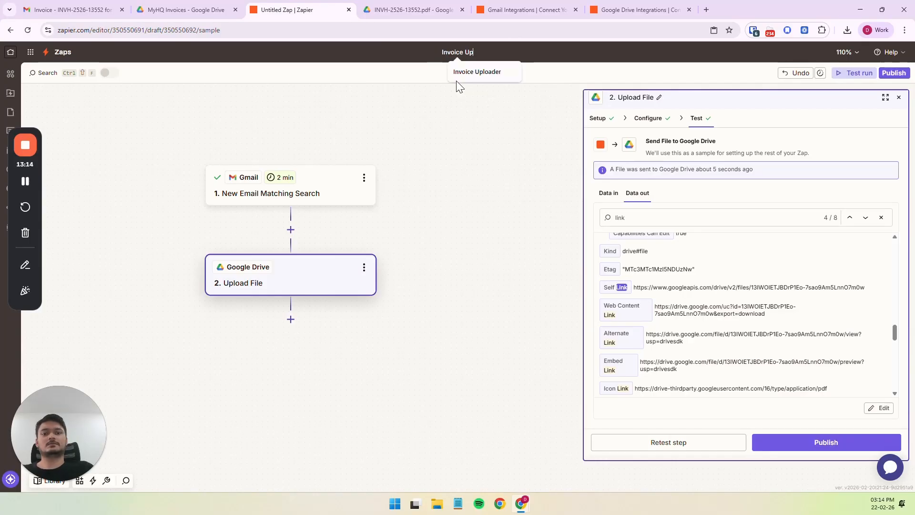
{"action": "type", "text": "loader"}
{"action": "key", "text": "Home"}
{"action": "type", "text": "Auto"}
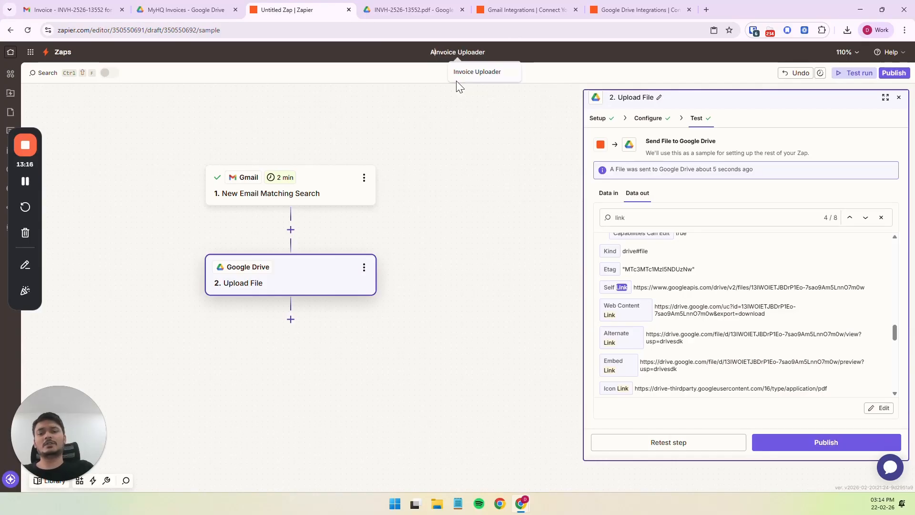
{"action": "key", "text": "Return"}
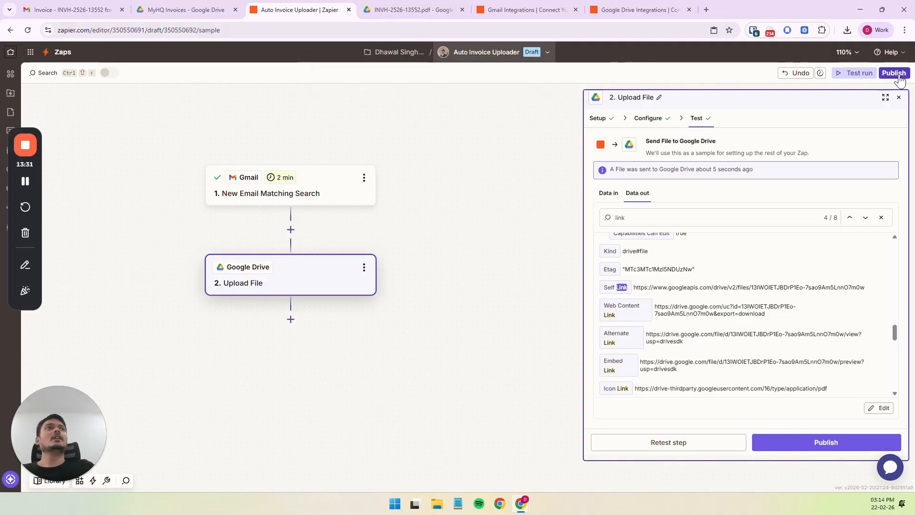
{"action": "right_click", "coordinate": [783, 117]}
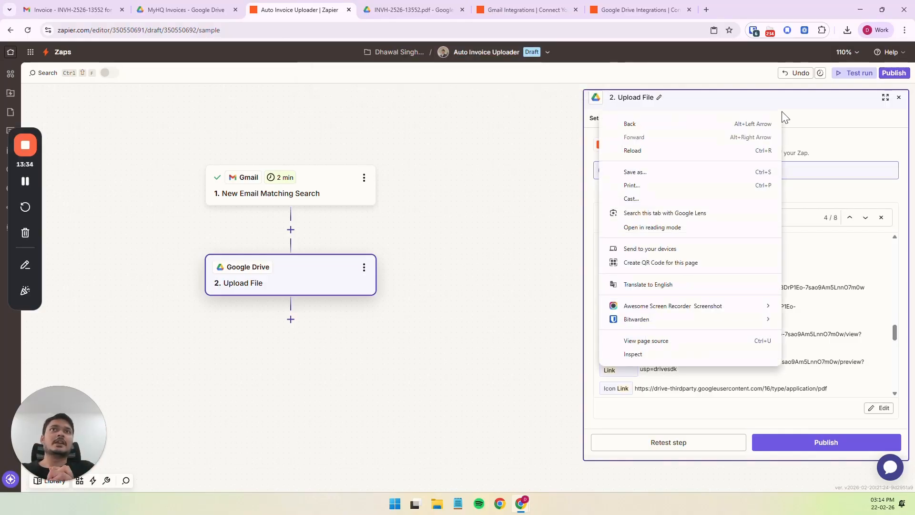
{"action": "left_click", "coordinate": [807, 130]}
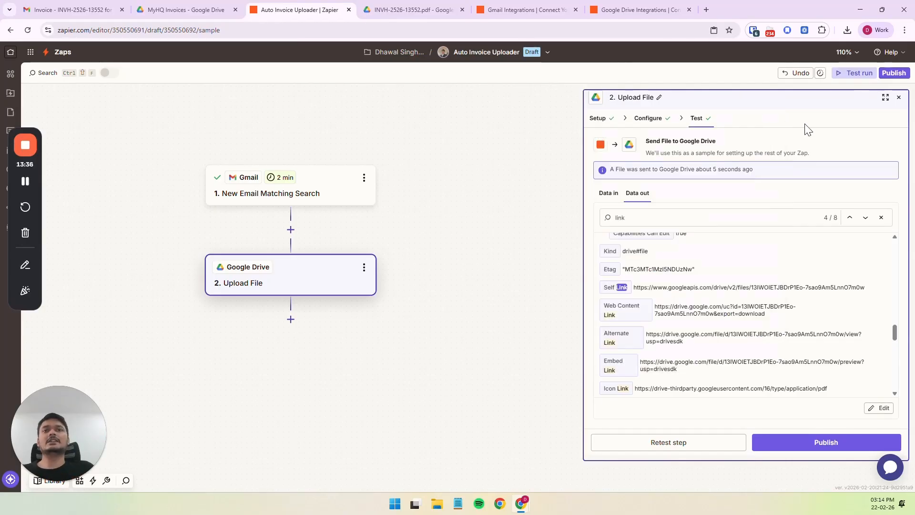